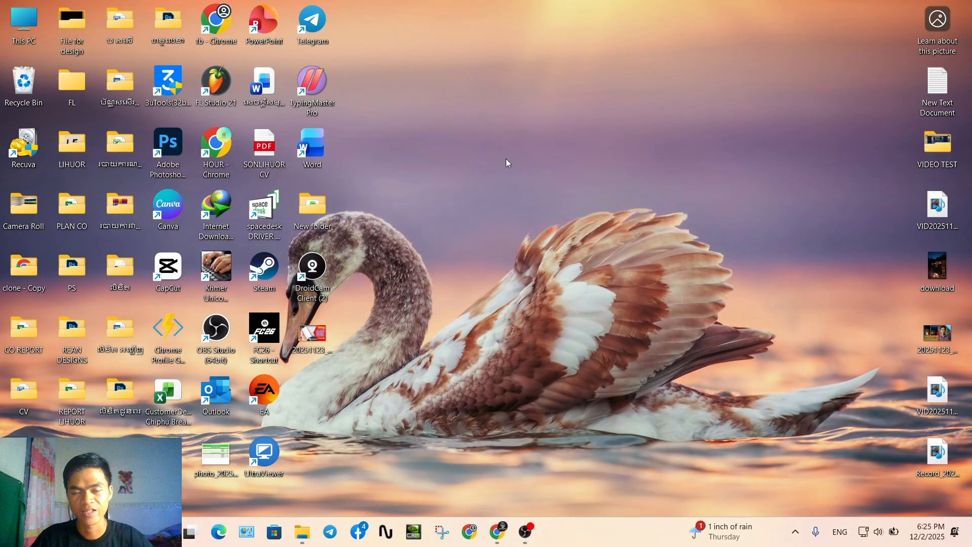
pyautogui.rightClick(441, 96)
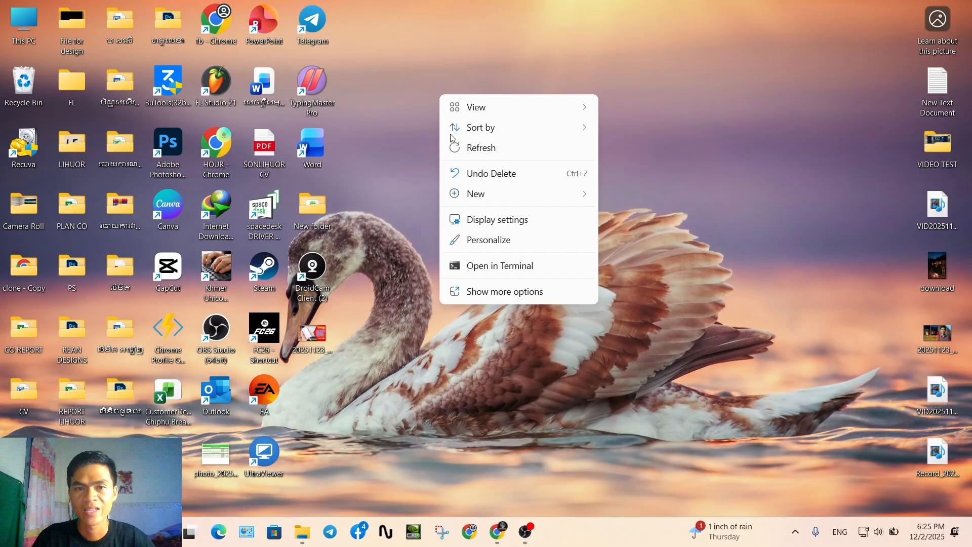
pyautogui.click(564, 152)
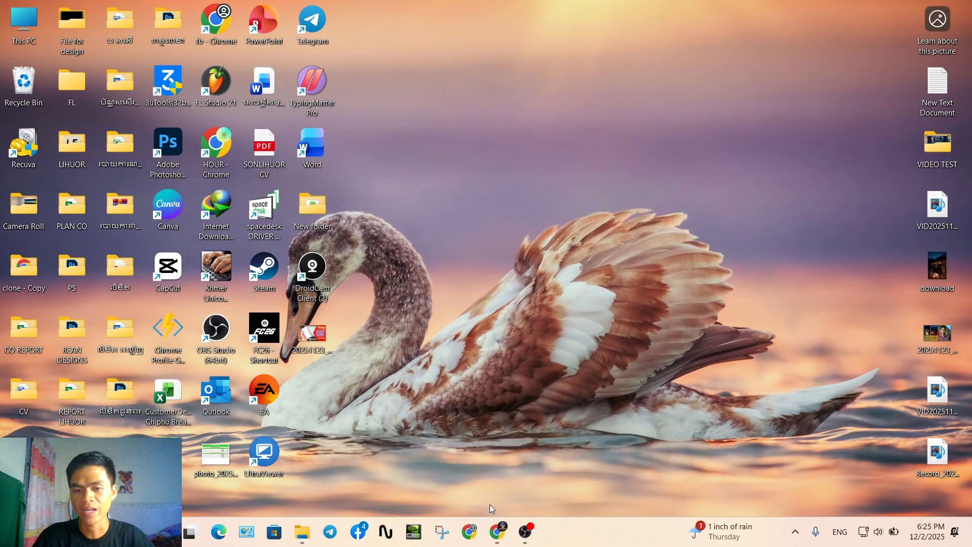
# Switch to Chrome and look over the open ChatGPT and Suno pages, including the remaining Suno credits
pyautogui.click(499, 532)
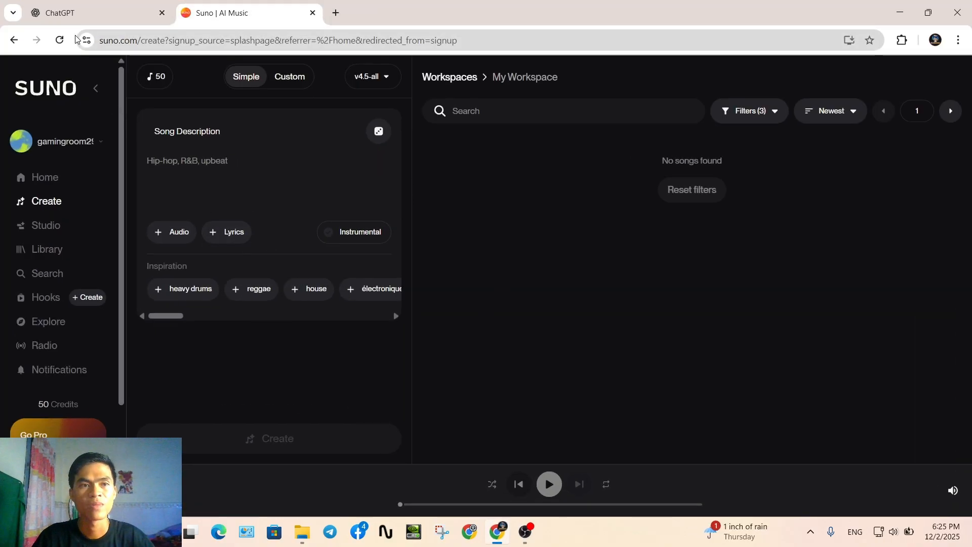
pyautogui.click(91, 15)
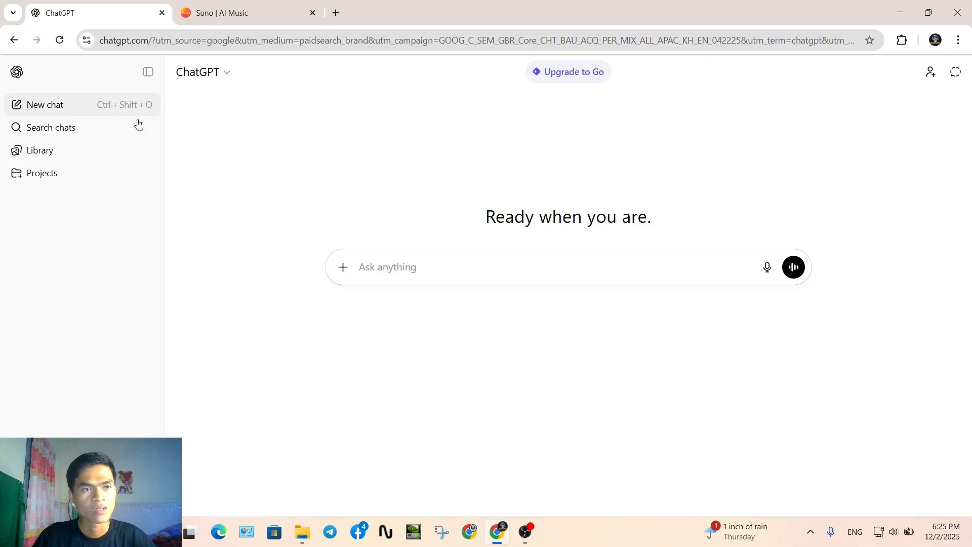
pyautogui.click(205, 20)
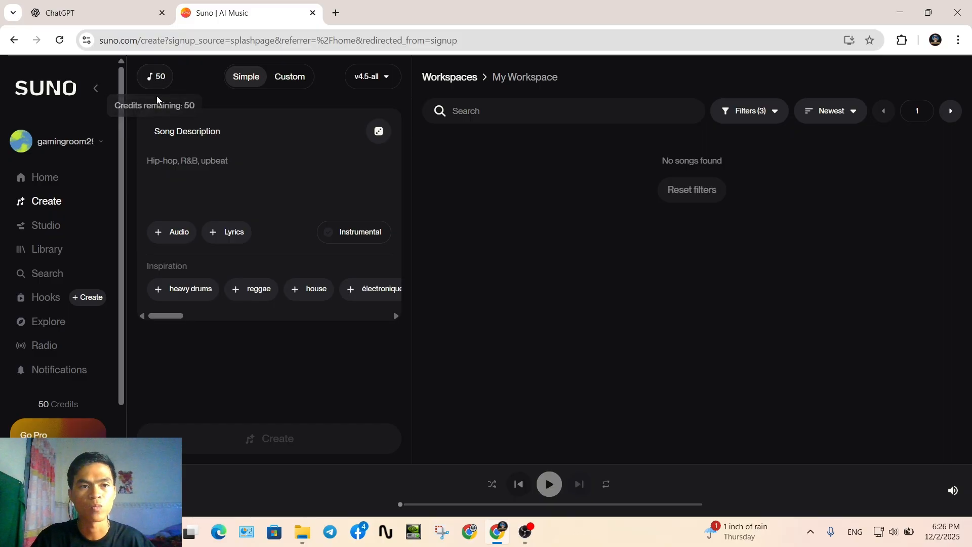
pyautogui.click(84, 11)
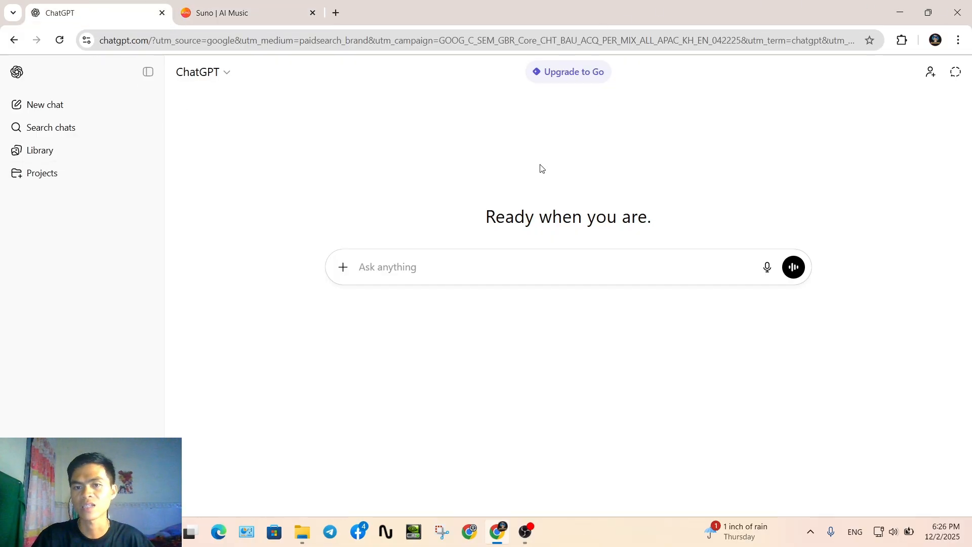
# Open the New Text Document file on the desktop and copy its first line, the prompt asking for 100 sad song titles
pyautogui.click(898, 13)
pyautogui.doubleClick(934, 87)
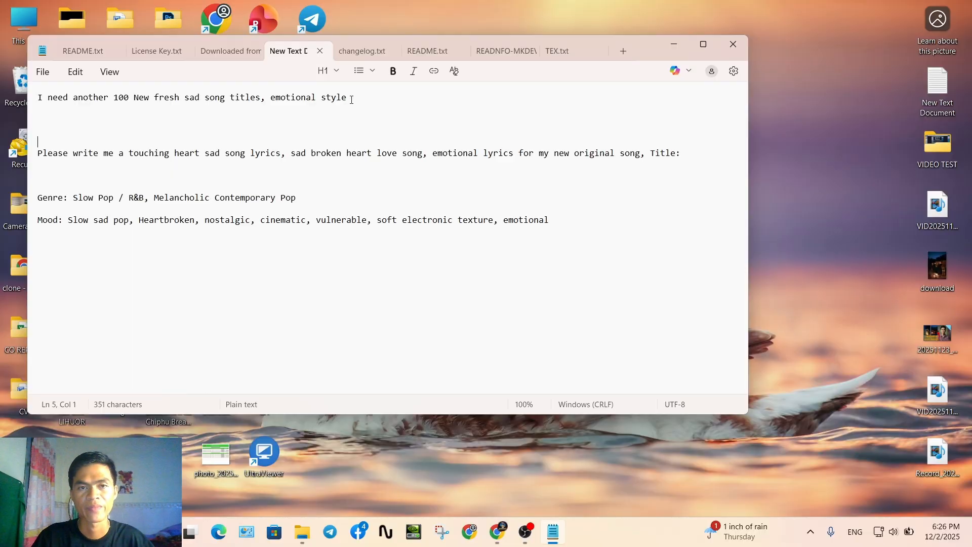
pyautogui.moveTo(352, 99); pyautogui.dragTo(32, 92)
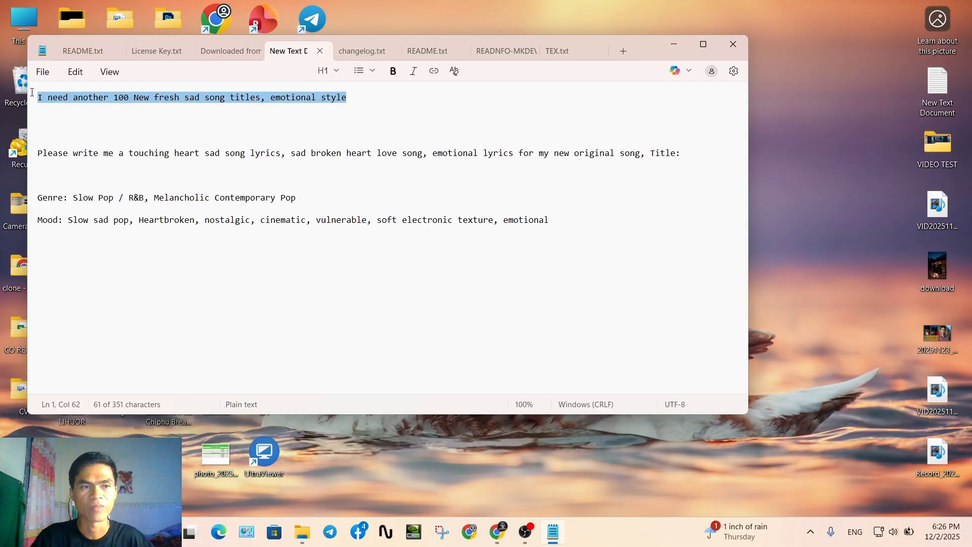
pyautogui.rightClick(135, 100)
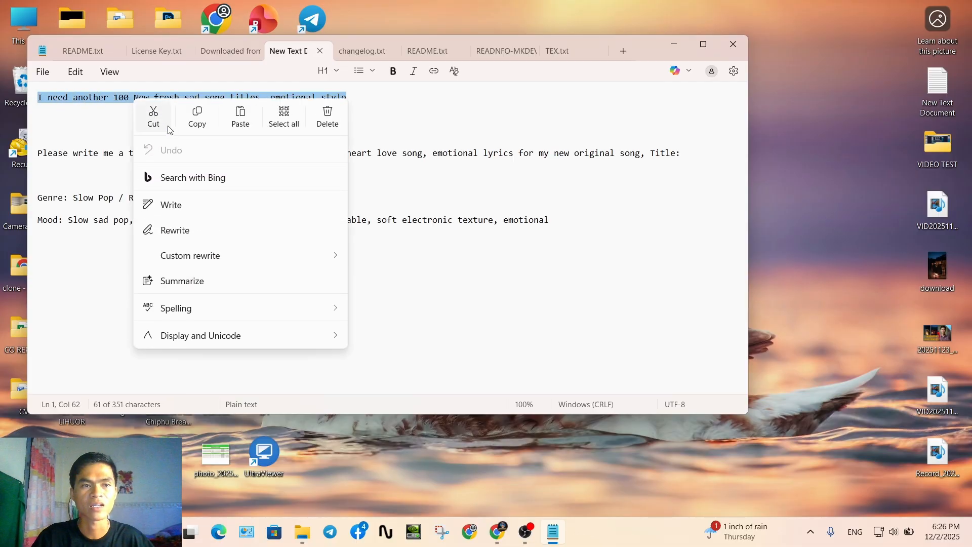
pyautogui.click(211, 125)
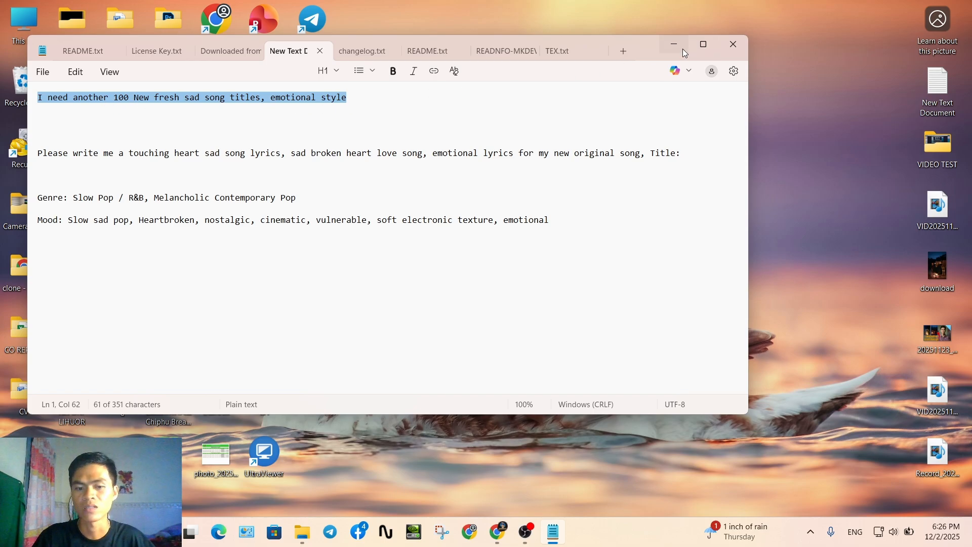
# In ChatGPT in Chrome, paste the song title prompt, change the number of titles to 10, and submit it
pyautogui.click(498, 532)
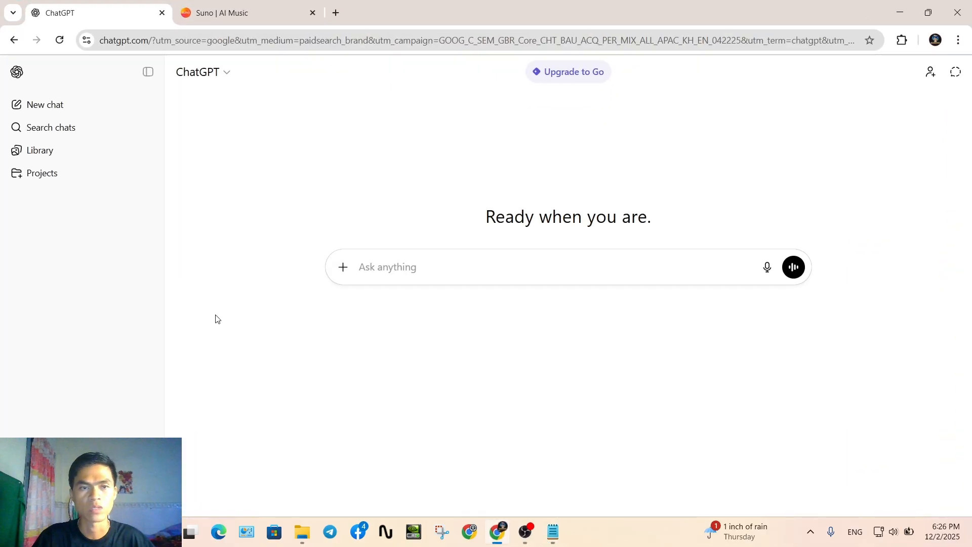
pyautogui.rightClick(416, 264)
pyautogui.click(435, 372)
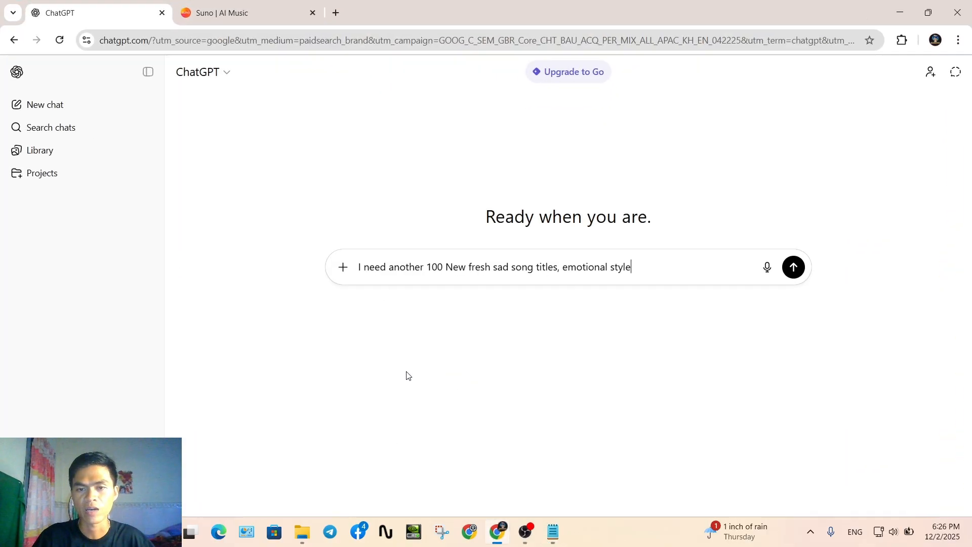
pyautogui.click(444, 267)
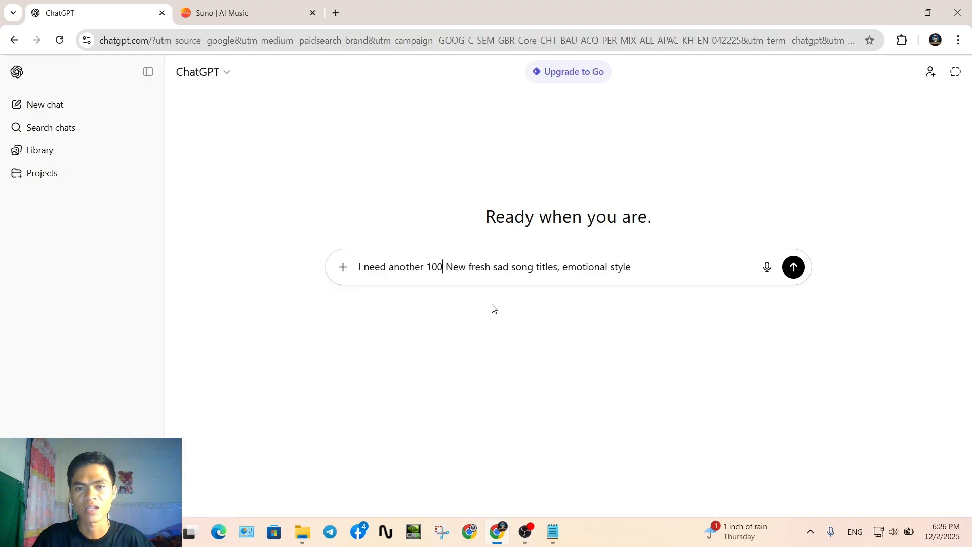
pyautogui.press('BackSpace')
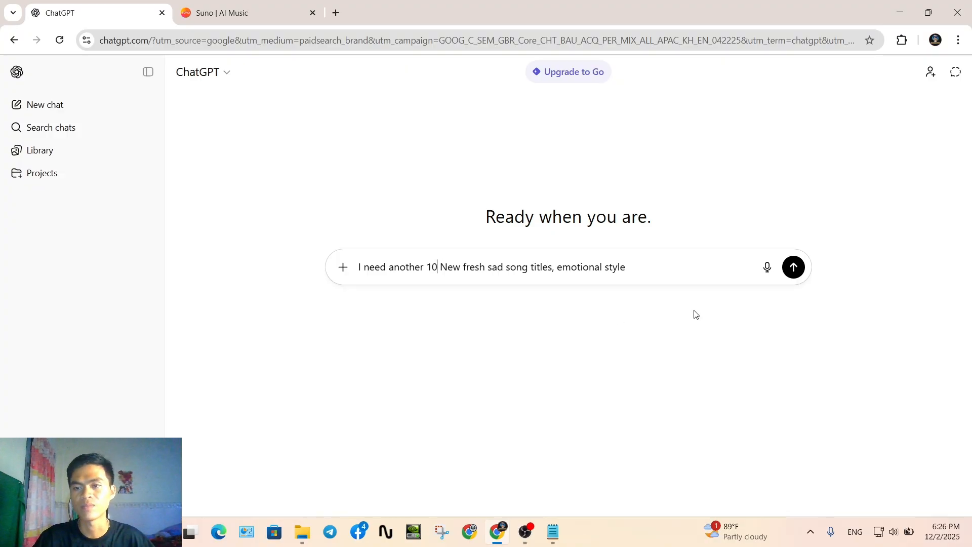
pyautogui.press('Return')
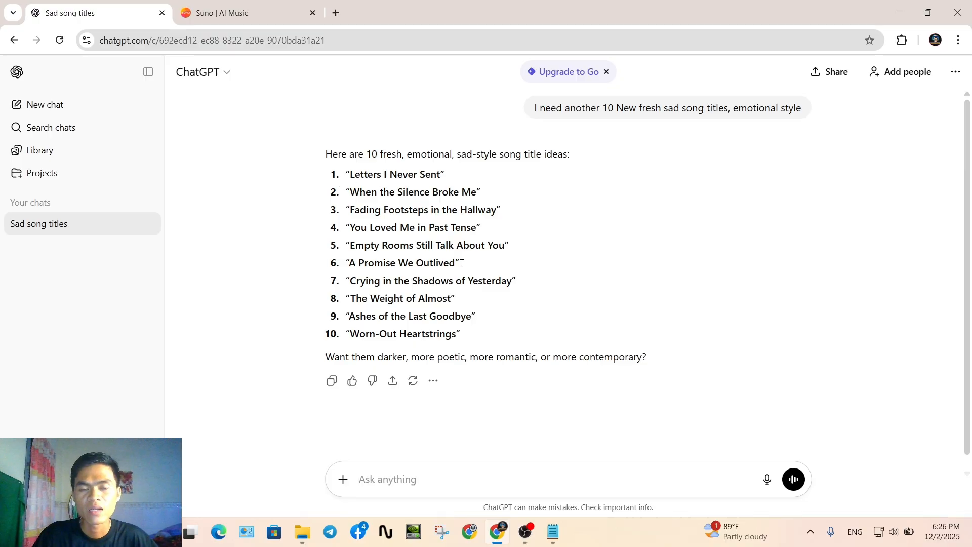
# Copy ChatGPT's intro line and all ten song titles from the reply
pyautogui.moveTo(326, 154); pyautogui.dragTo(523, 345)
pyautogui.rightClick(461, 284)
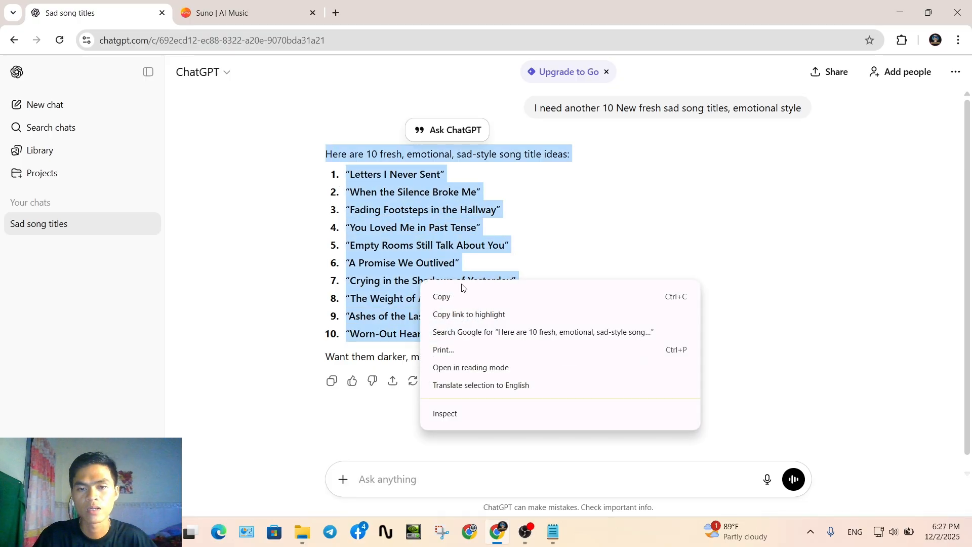
pyautogui.click(689, 293)
# Create a new text document on the desktop with its default name and open it in Notepad
pyautogui.click(900, 14)
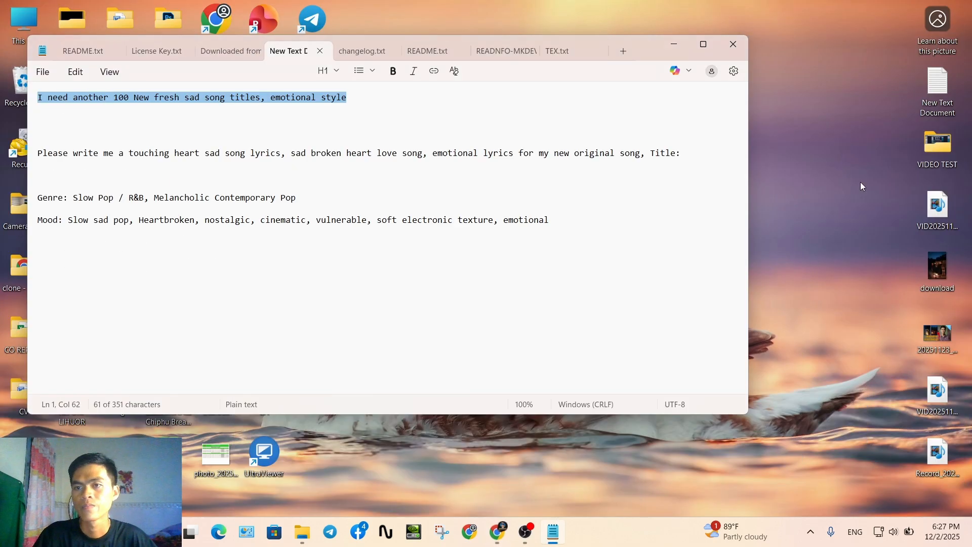
pyautogui.rightClick(831, 110)
pyautogui.moveTo(835, 207)
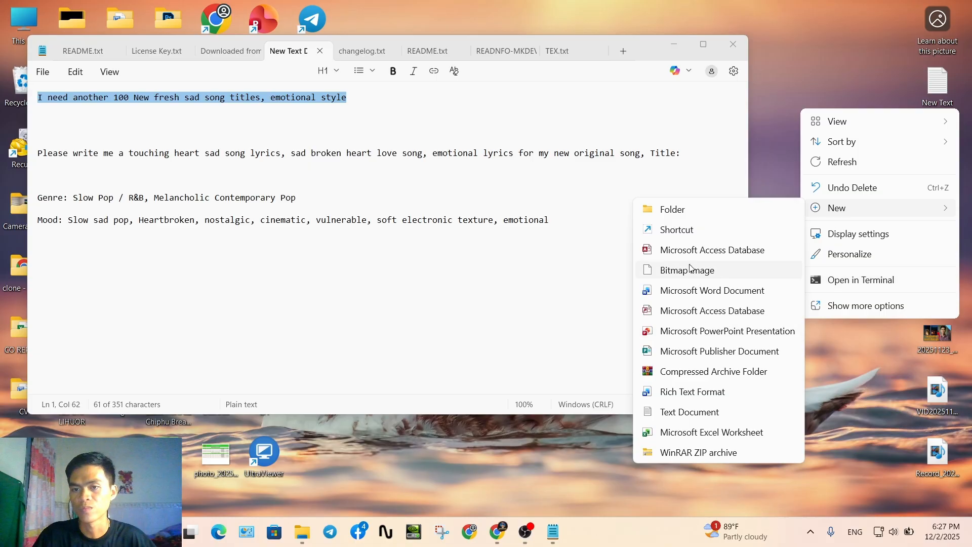
pyautogui.click(688, 412)
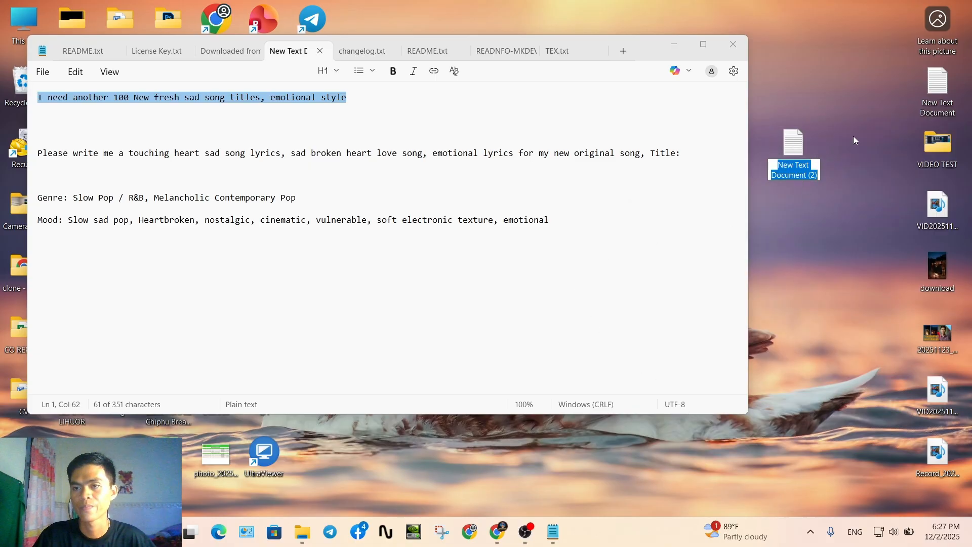
pyautogui.doubleClick(794, 144)
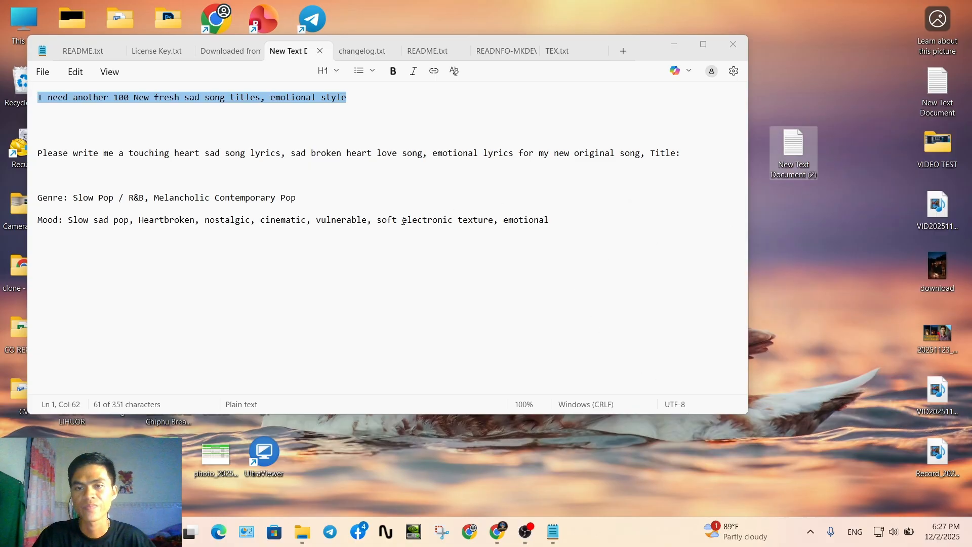
# Paste the copied song titles into the new text document and save the file
pyautogui.rightClick(289, 165)
pyautogui.click(395, 182)
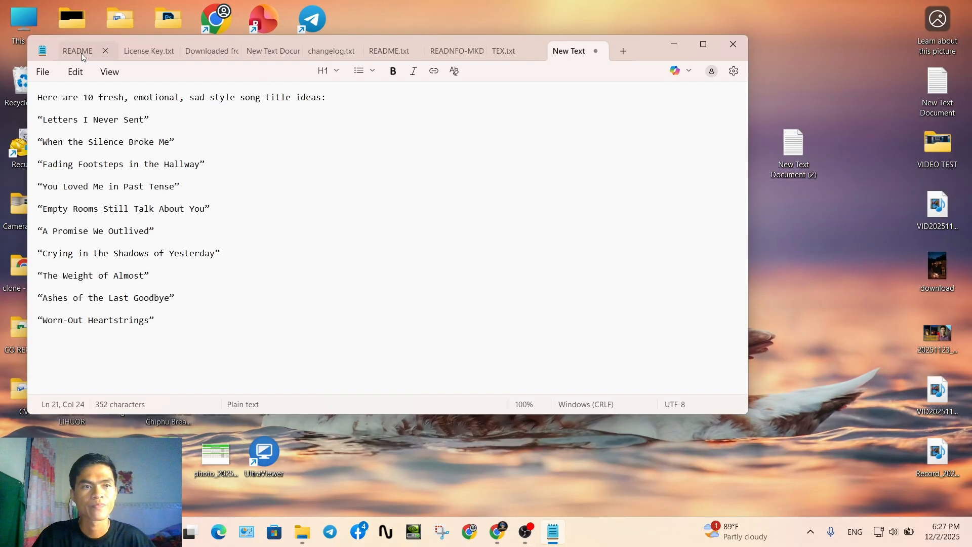
pyautogui.click(43, 72)
pyautogui.click(75, 72)
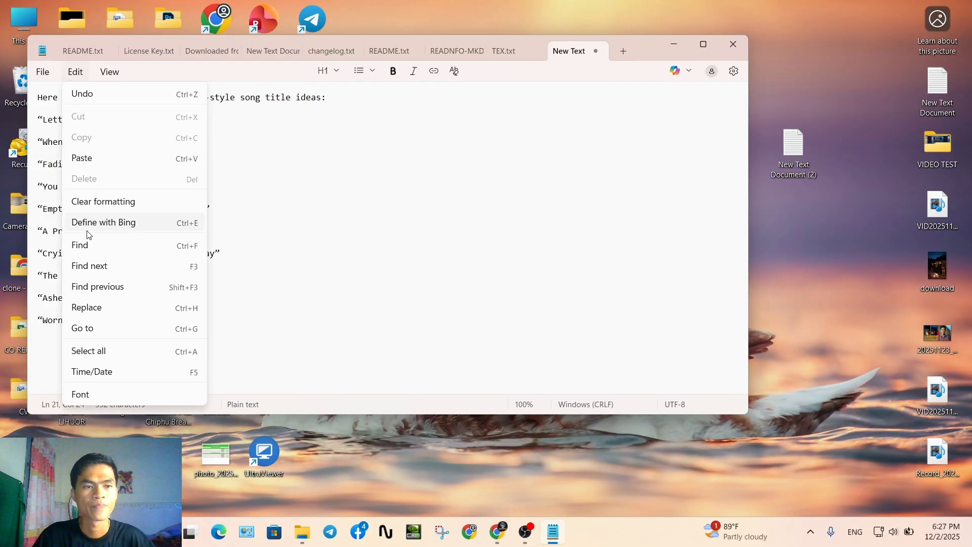
pyautogui.click(210, 232)
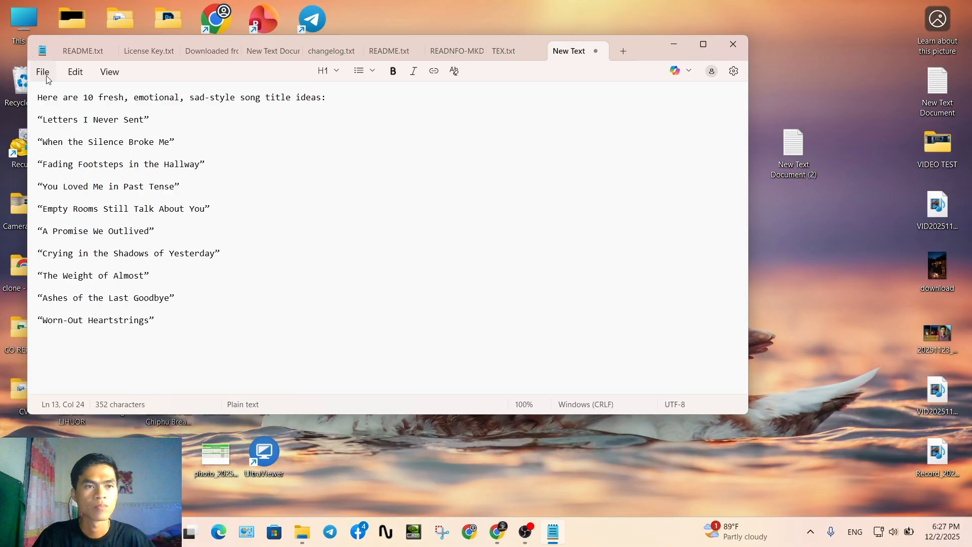
pyautogui.click(43, 74)
pyautogui.click(73, 198)
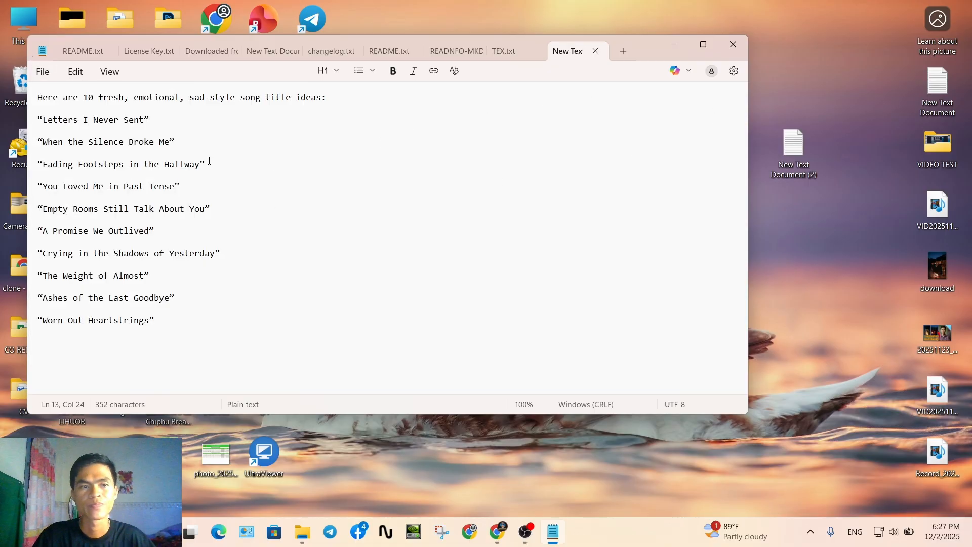
# Bring up the original prompts document in Notepad to view the lyrics prompt, genre and mood lines
pyautogui.click(669, 51)
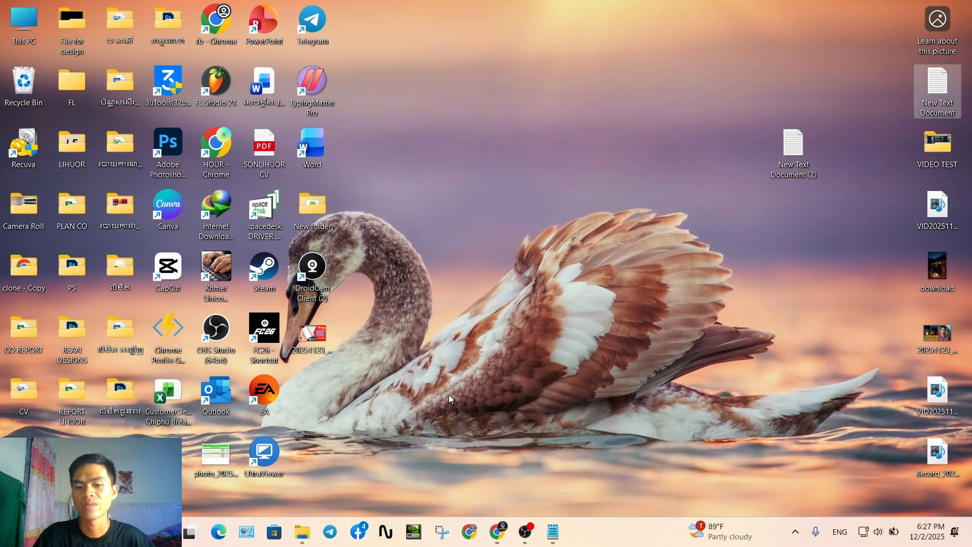
pyautogui.click(553, 532)
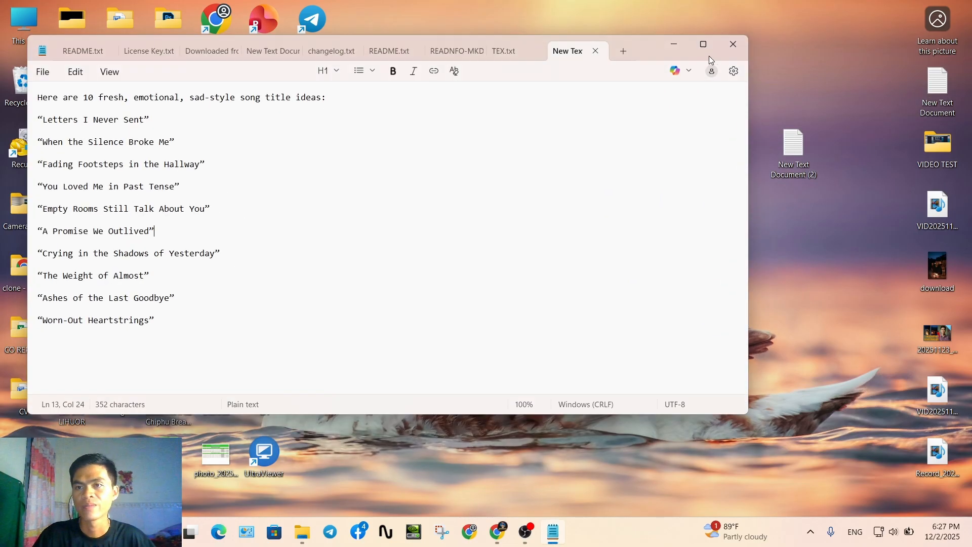
pyautogui.click(274, 51)
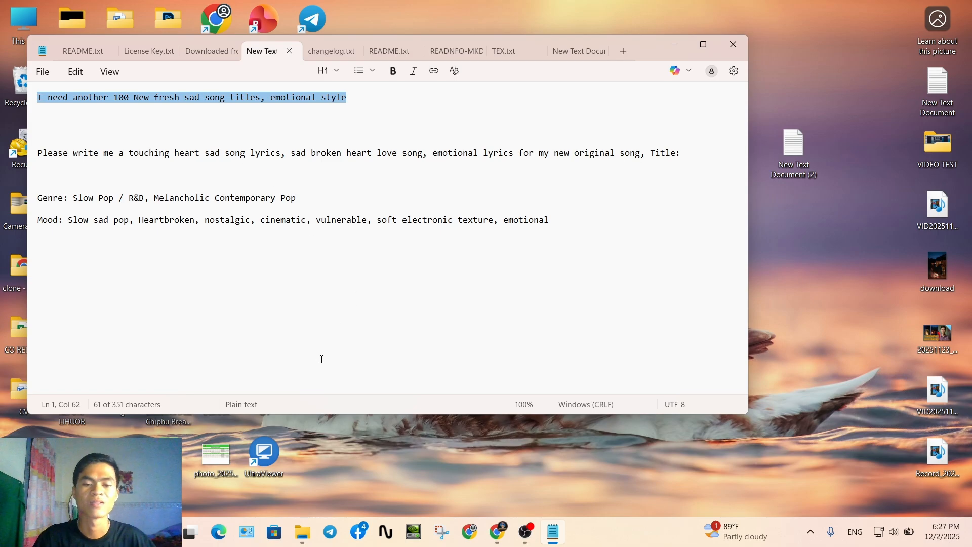
# Switch to Suno in Chrome, set song creation to Custom mode, and look over the Lyrics, Styles and Song Title fields
pyautogui.click(498, 532)
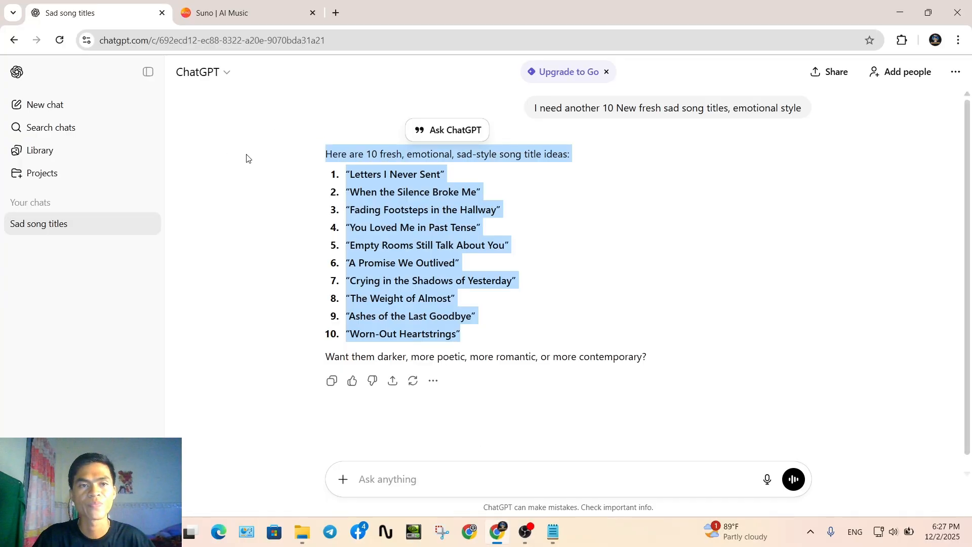
pyautogui.click(265, 11)
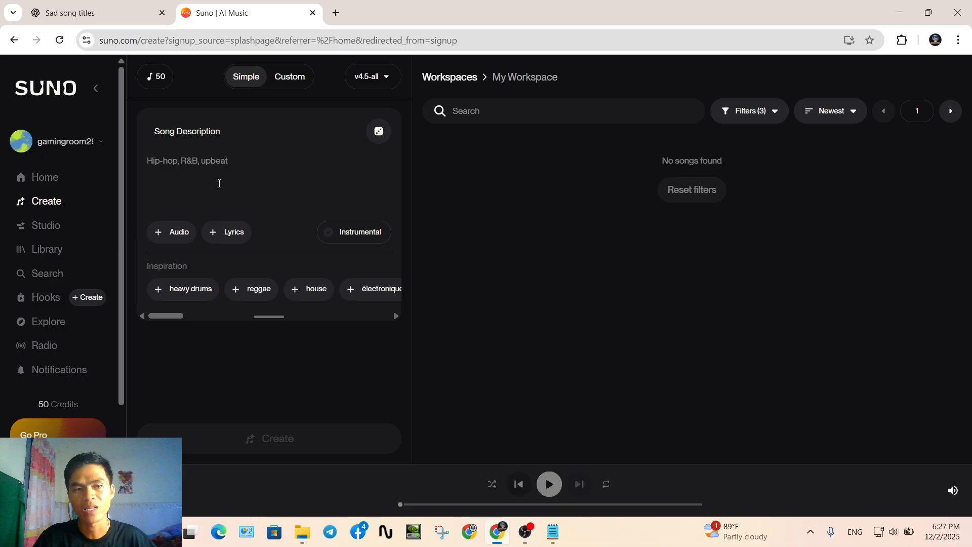
pyautogui.click(287, 79)
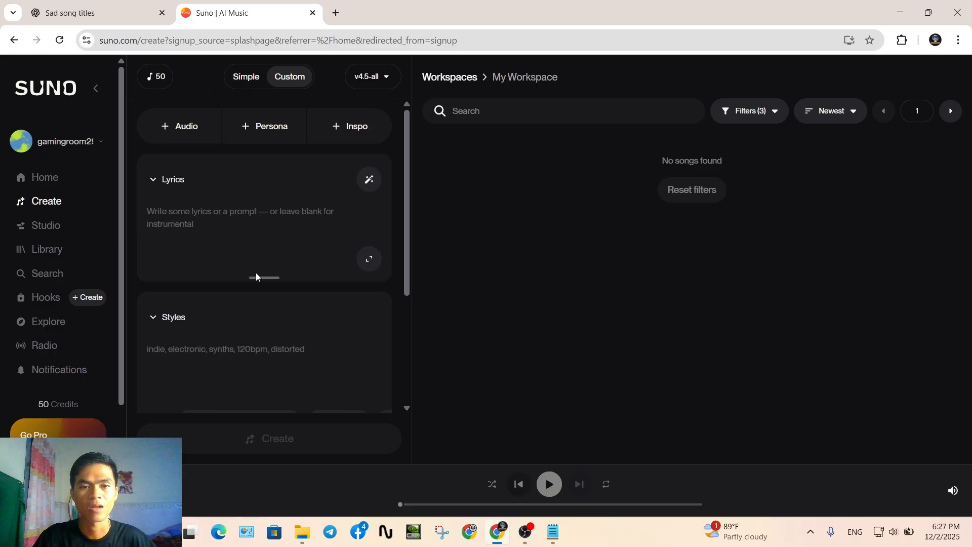
pyautogui.scroll(-4, 257, 276)
pyautogui.scroll(4, 245, 368)
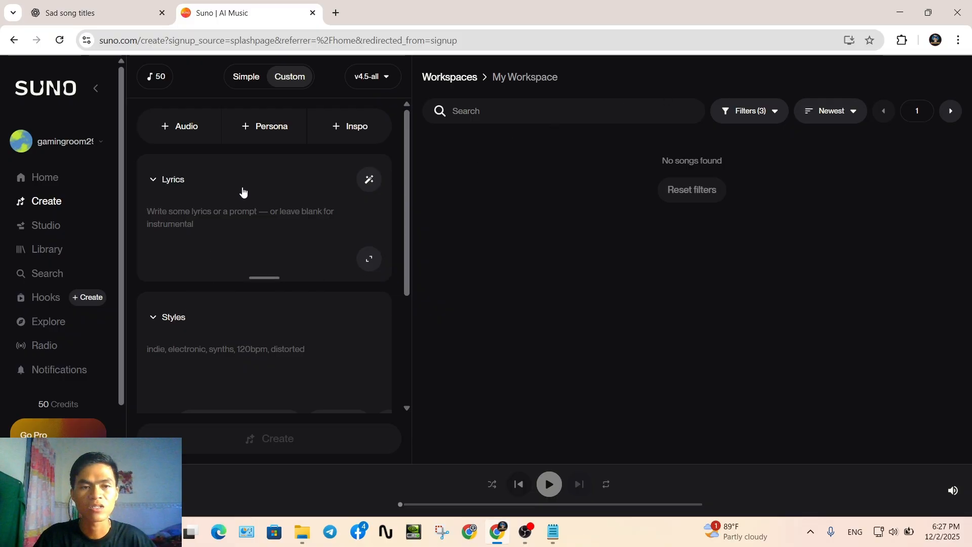
pyautogui.click(200, 348)
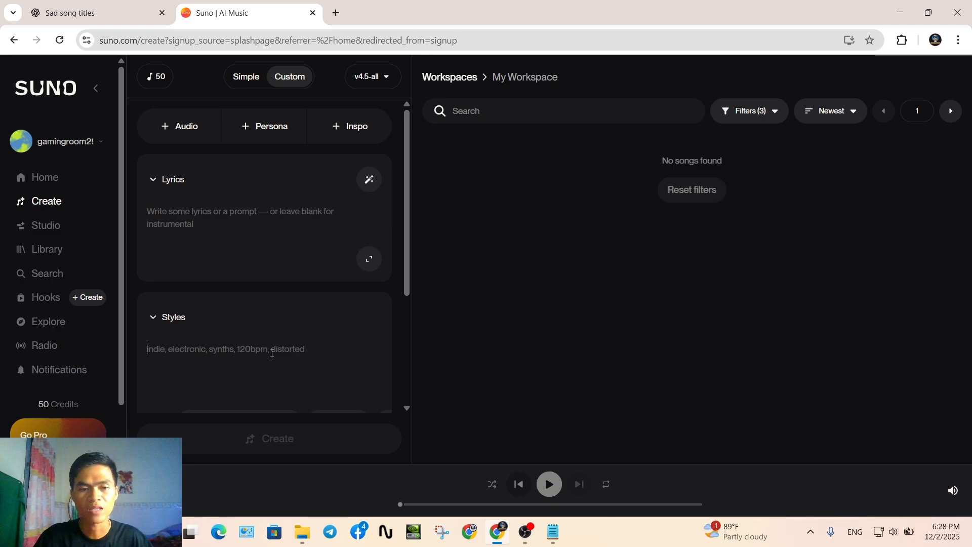
pyautogui.scroll(-3, 279, 354)
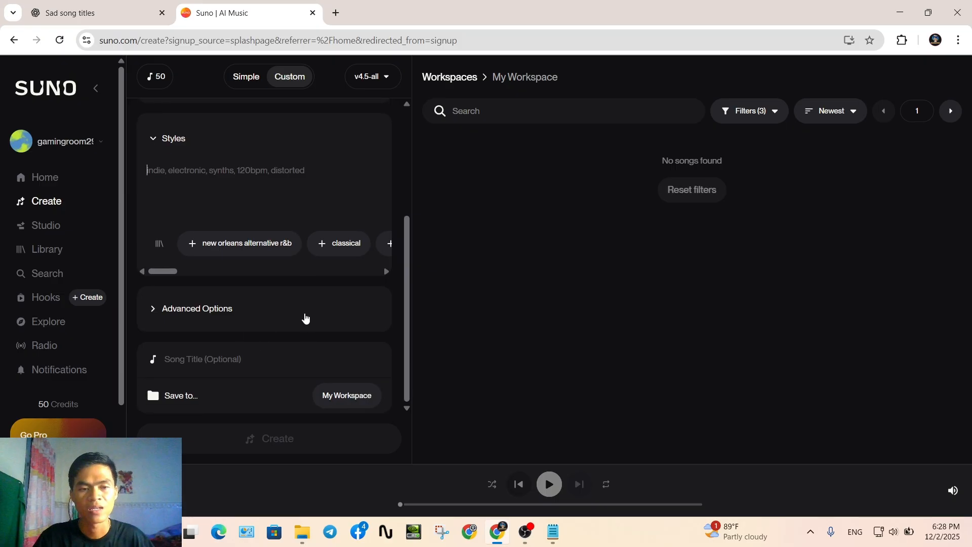
pyautogui.scroll(4, 245, 180)
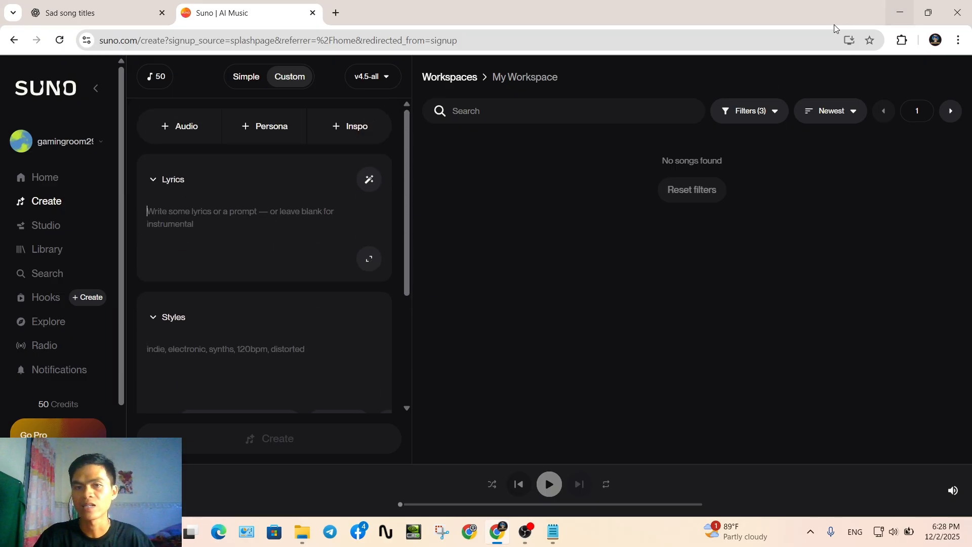
# Switch to the prompts document in Notepad and copy the line asking for touching, broken-heart sad song lyrics
pyautogui.click(903, 11)
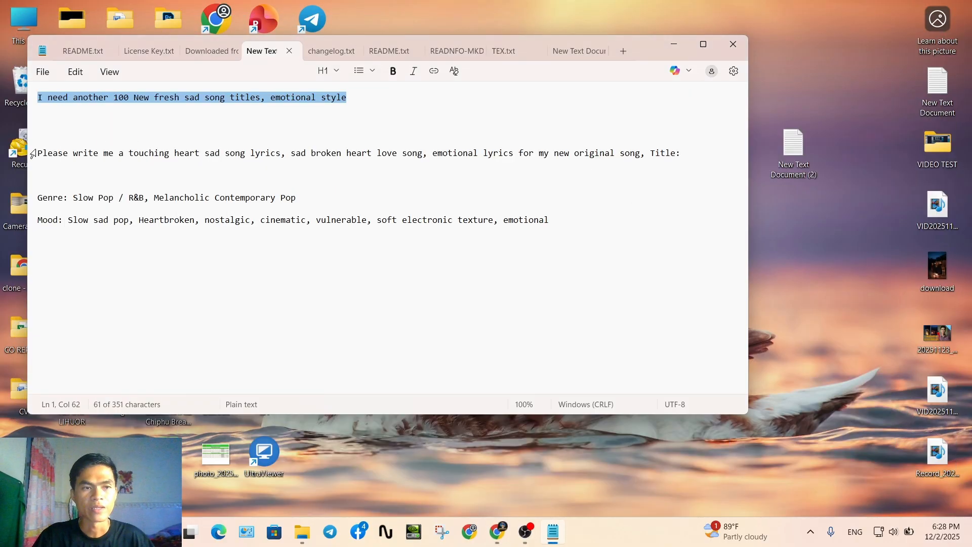
pyautogui.tripleClick(32, 153)
pyautogui.rightClick(295, 153)
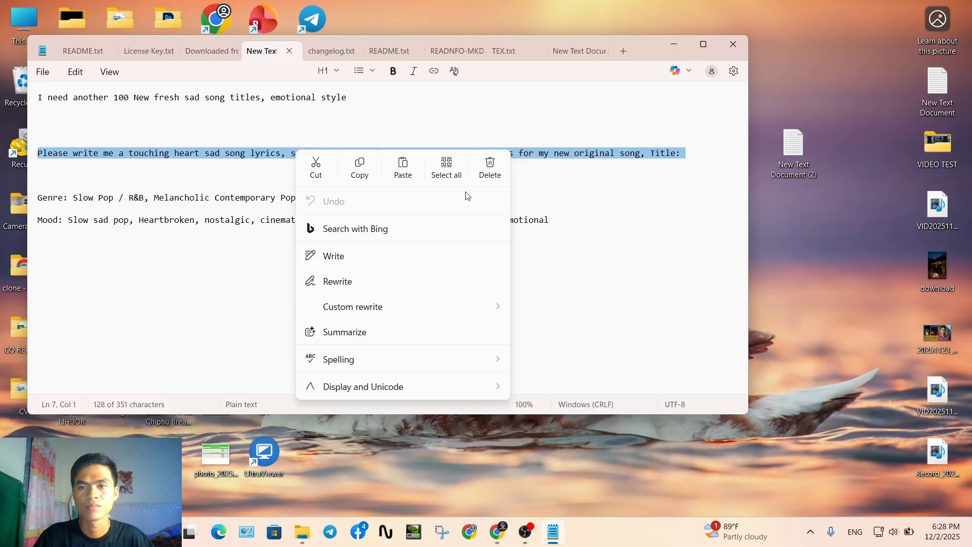
pyautogui.click(205, 122)
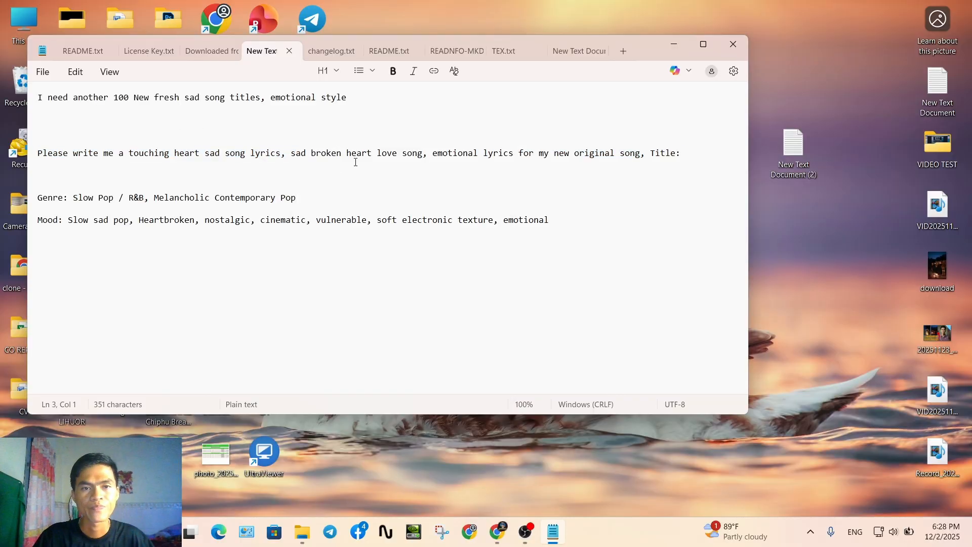
pyautogui.doubleClick(40, 154)
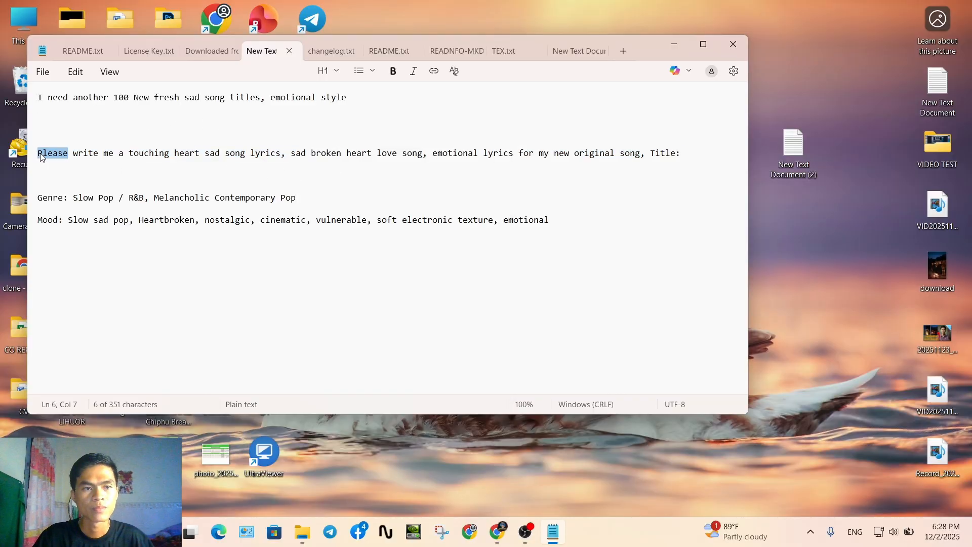
pyautogui.moveTo(40, 154); pyautogui.dragTo(103, 154)
pyautogui.click(74, 159)
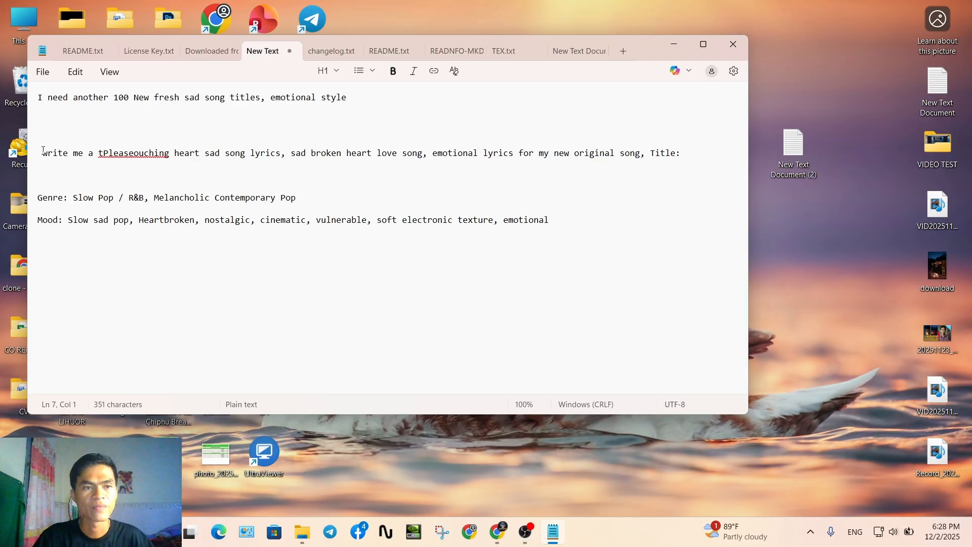
pyautogui.moveTo(43, 150); pyautogui.dragTo(581, 163)
pyautogui.rightClick(571, 162)
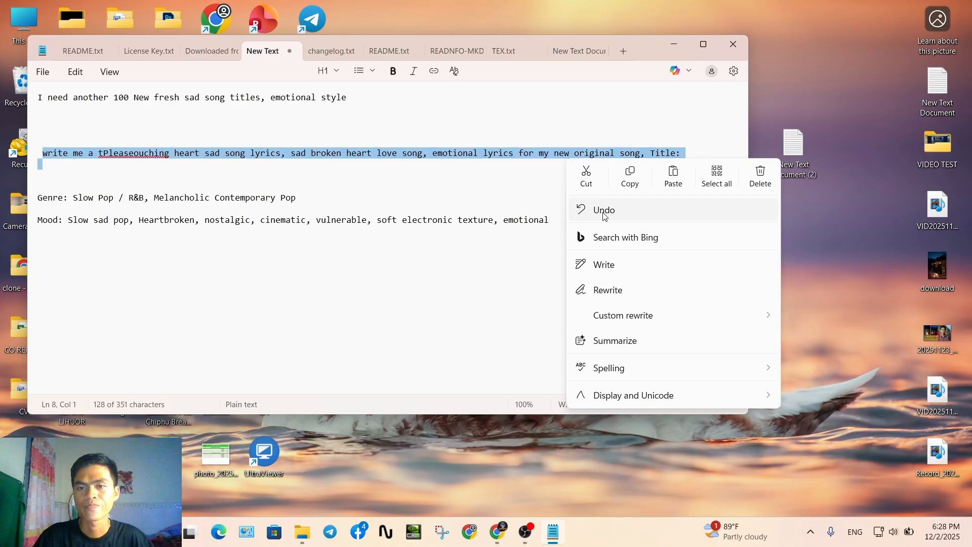
pyautogui.click(625, 181)
# Switch to the ChatGPT conversation in Chrome and paste the copied lyrics prompt as plain text into the message box
pyautogui.moveTo(498, 531)
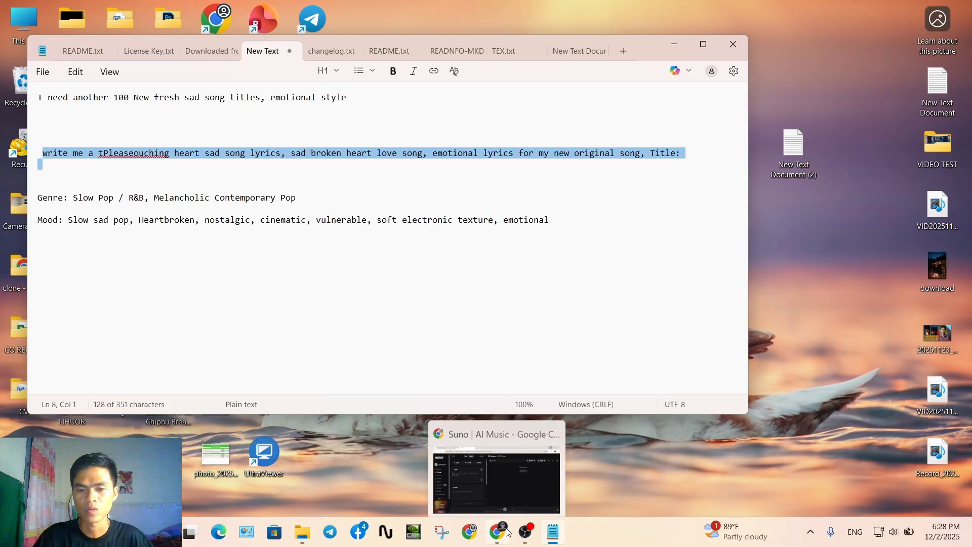
pyautogui.click(483, 491)
pyautogui.click(93, 14)
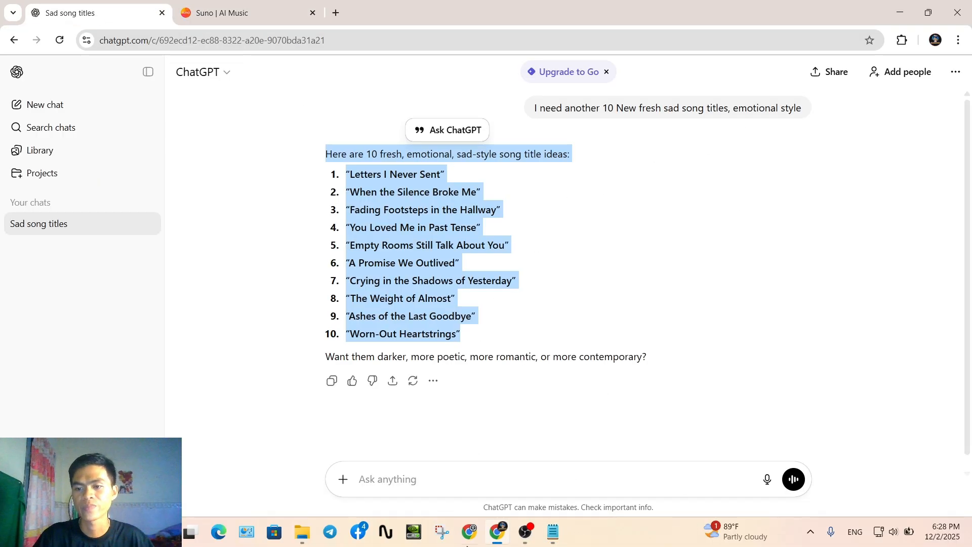
pyautogui.click(424, 485)
pyautogui.rightClick(430, 488)
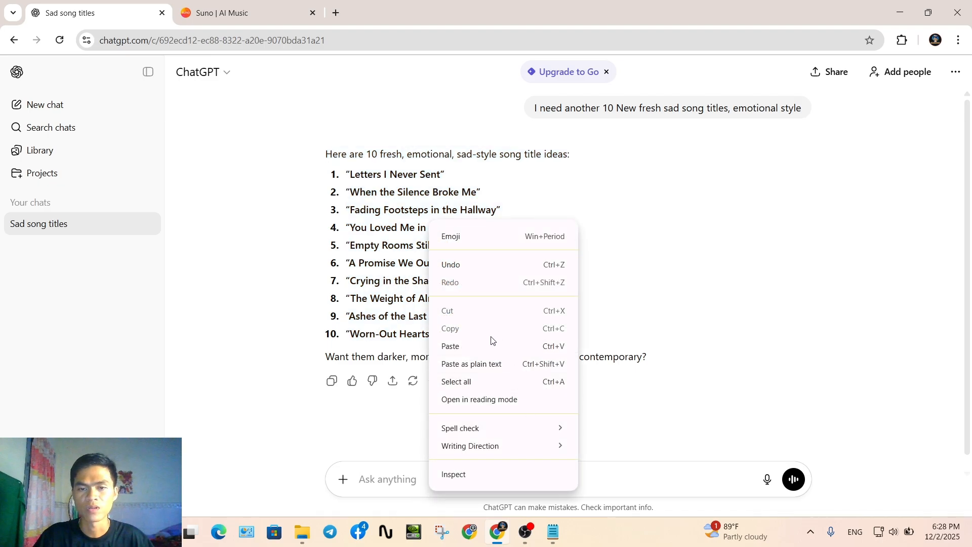
pyautogui.click(448, 363)
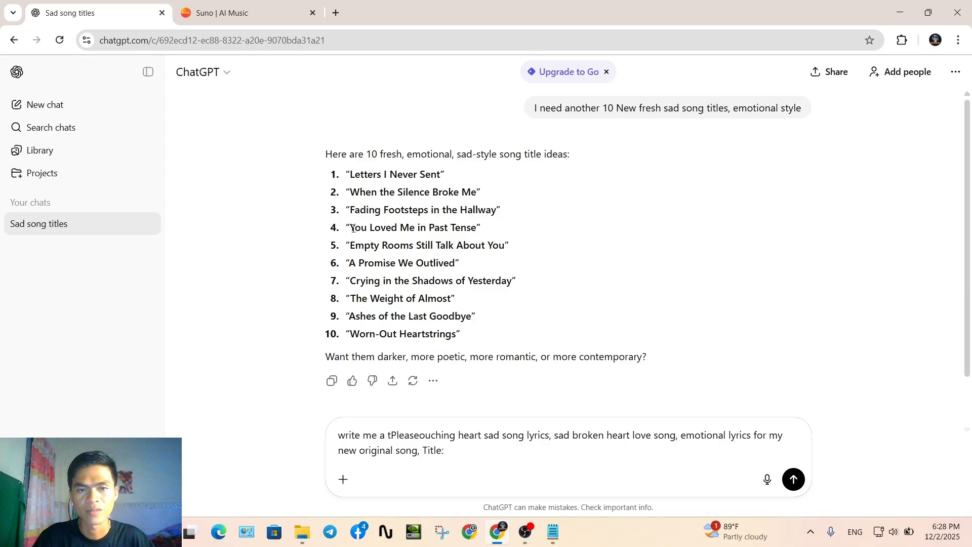
# Copy the song title "You Loved Me in Past Tense" from the reply, paste it after "Title:" in the prompt, and send it
pyautogui.moveTo(353, 229); pyautogui.dragTo(430, 229)
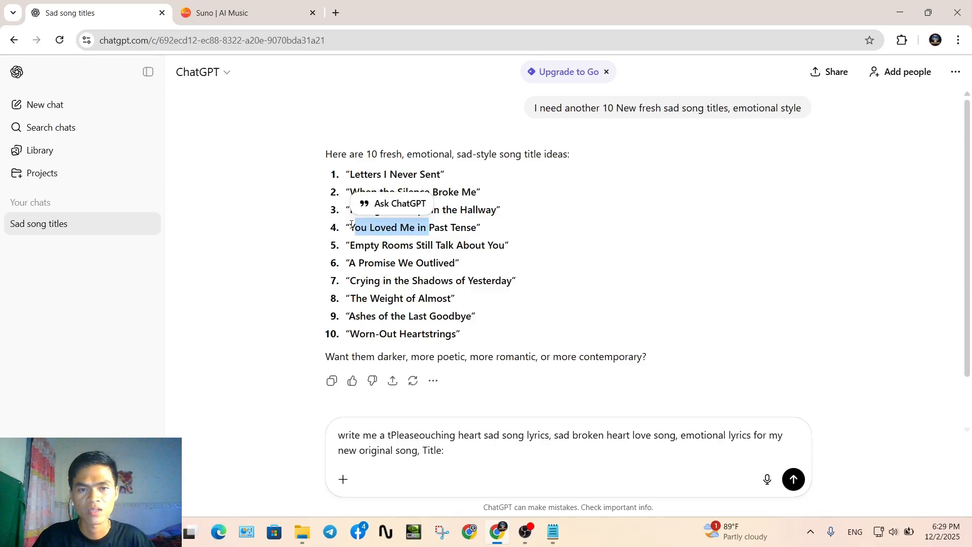
pyautogui.moveTo(351, 227); pyautogui.dragTo(478, 228)
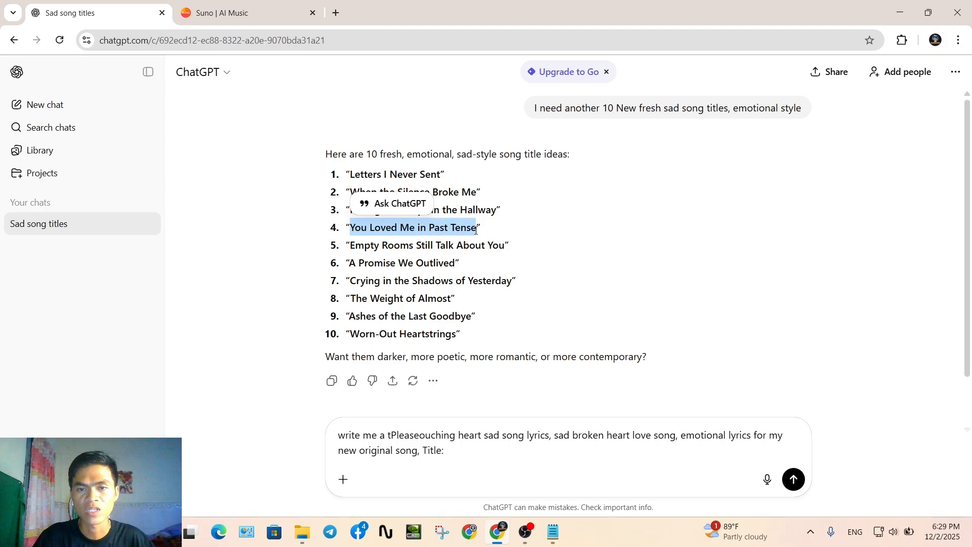
pyautogui.rightClick(444, 224)
pyautogui.click(458, 241)
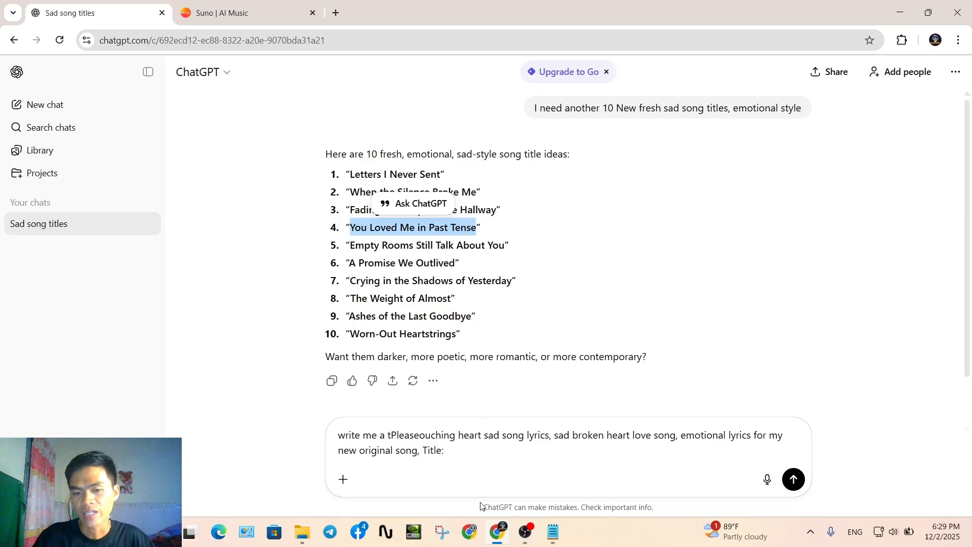
pyautogui.click(454, 457)
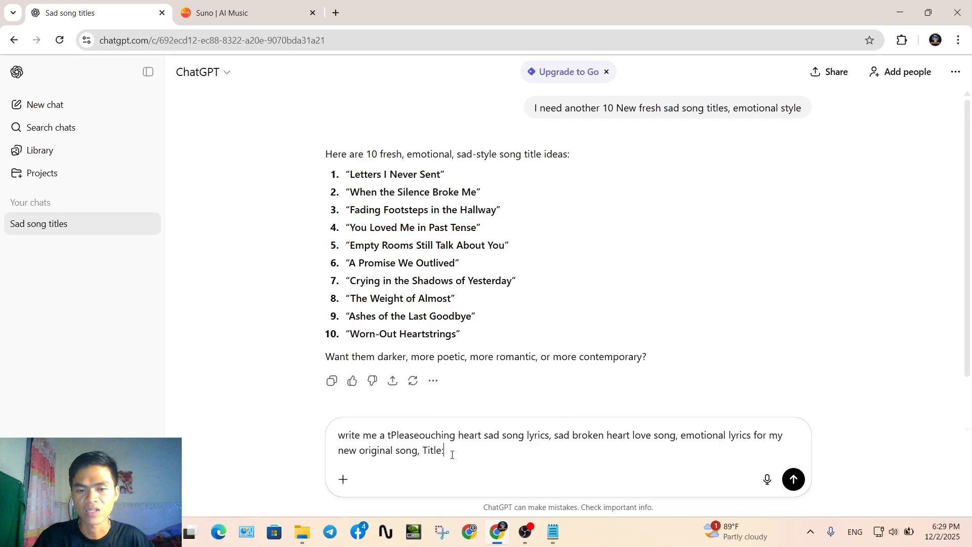
pyautogui.rightClick(452, 454)
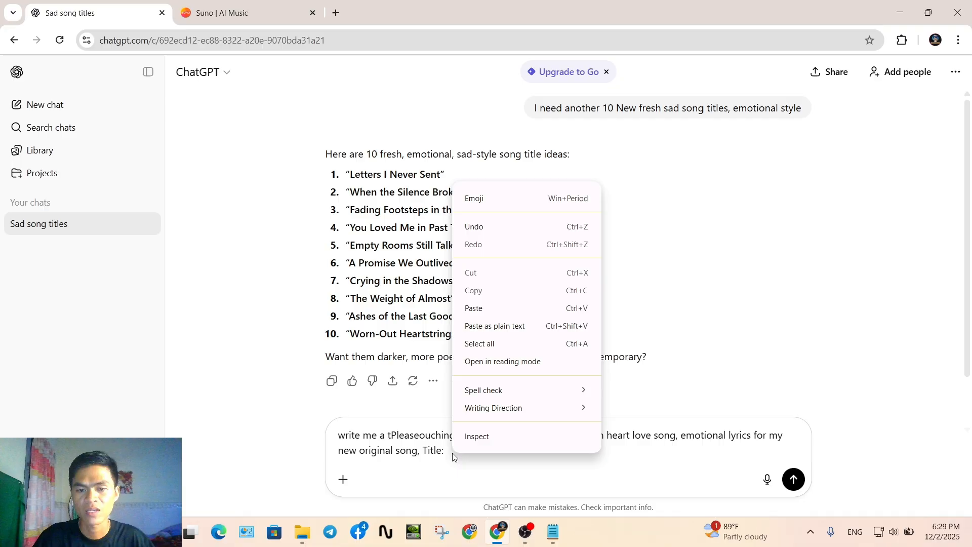
pyautogui.click(482, 315)
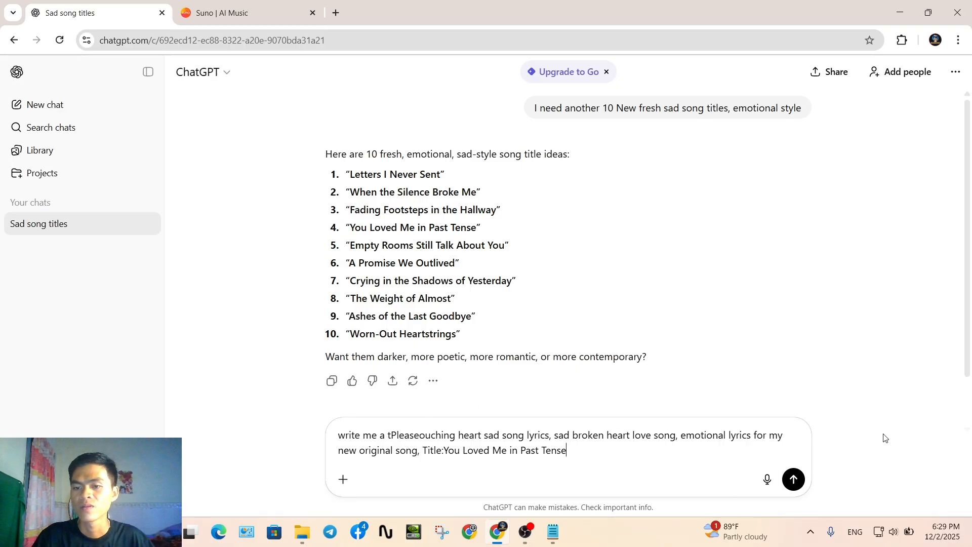
pyautogui.click(793, 479)
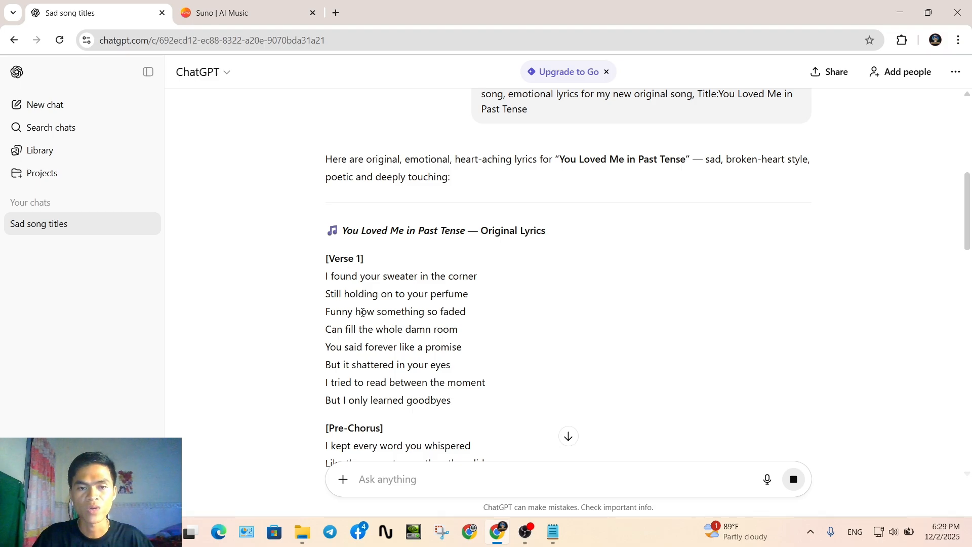
# Review the generated lyrics and copy them in full, from the [Verse 1] heading to the last line of the [Outro]
pyautogui.scroll(-1, 353, 299)
pyautogui.scroll(-1, 356, 329)
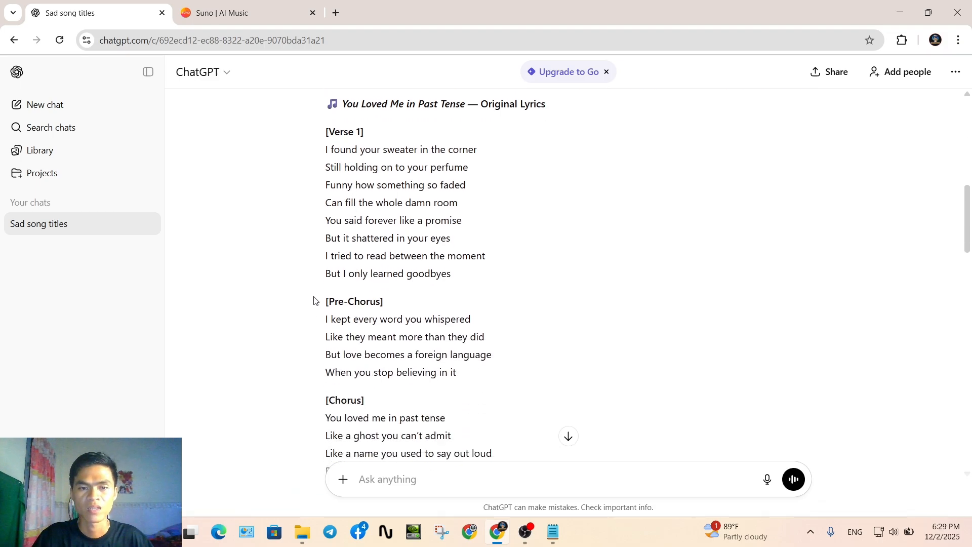
pyautogui.scroll(-5, 361, 323)
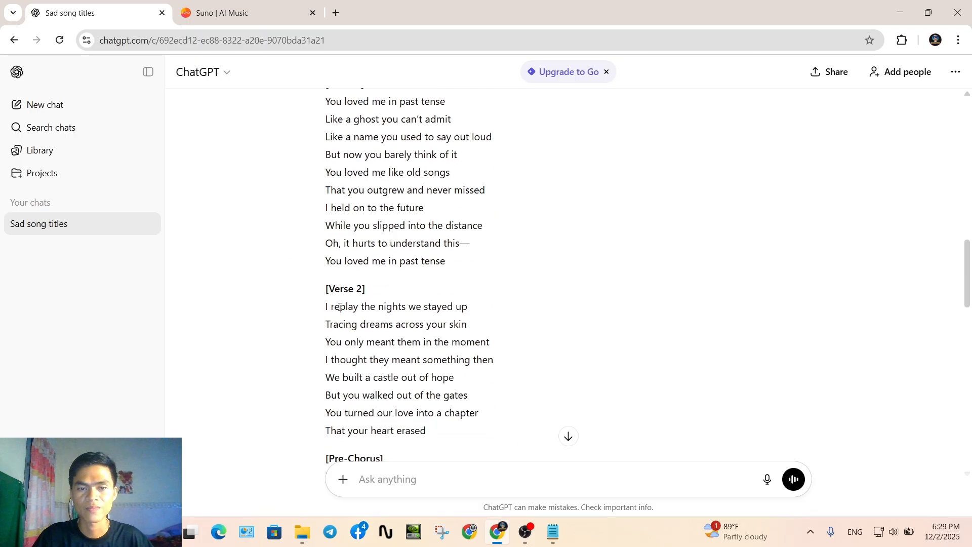
pyautogui.scroll(-7, 342, 318)
pyautogui.scroll(15, 383, 305)
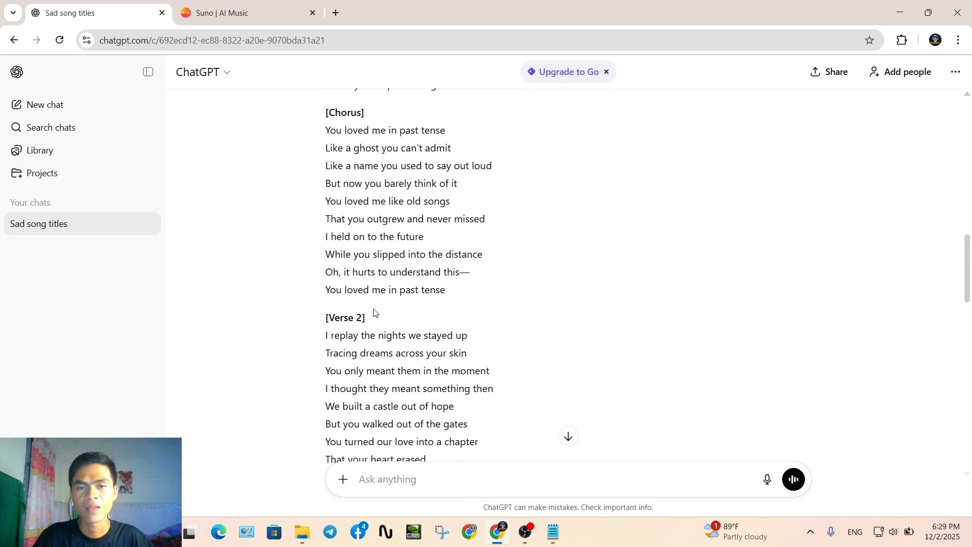
pyautogui.scroll(5, 385, 306)
pyautogui.scroll(-1, 375, 385)
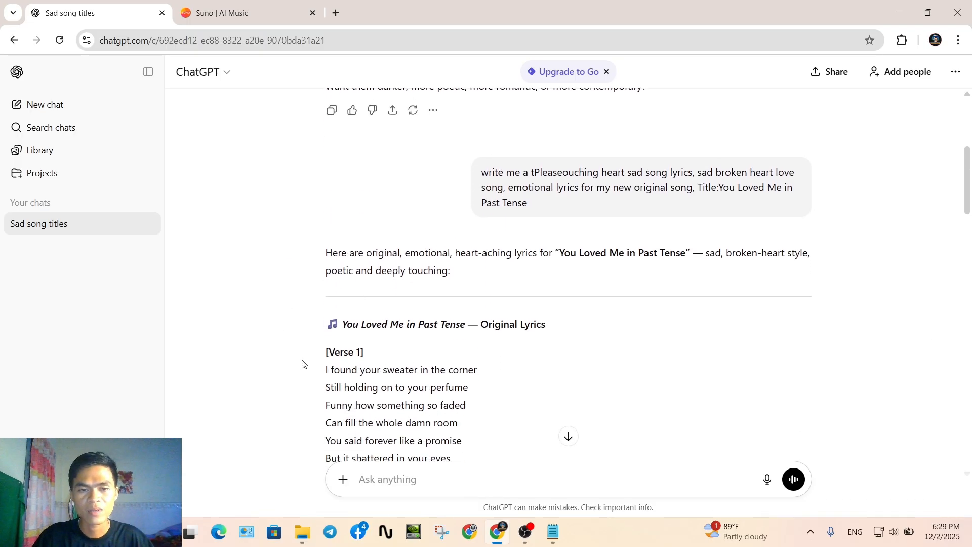
pyautogui.moveTo(326, 353); pyautogui.dragTo(538, 296)
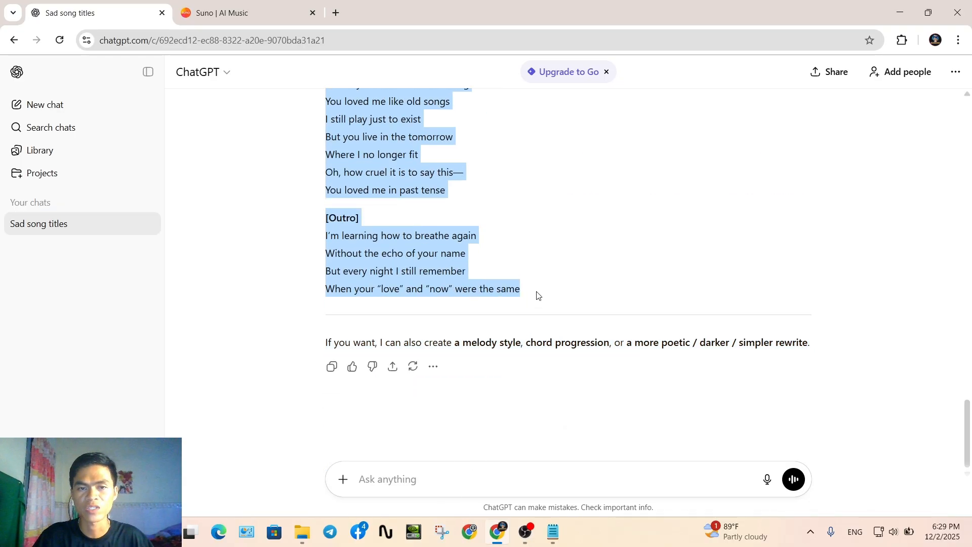
pyautogui.rightClick(379, 239)
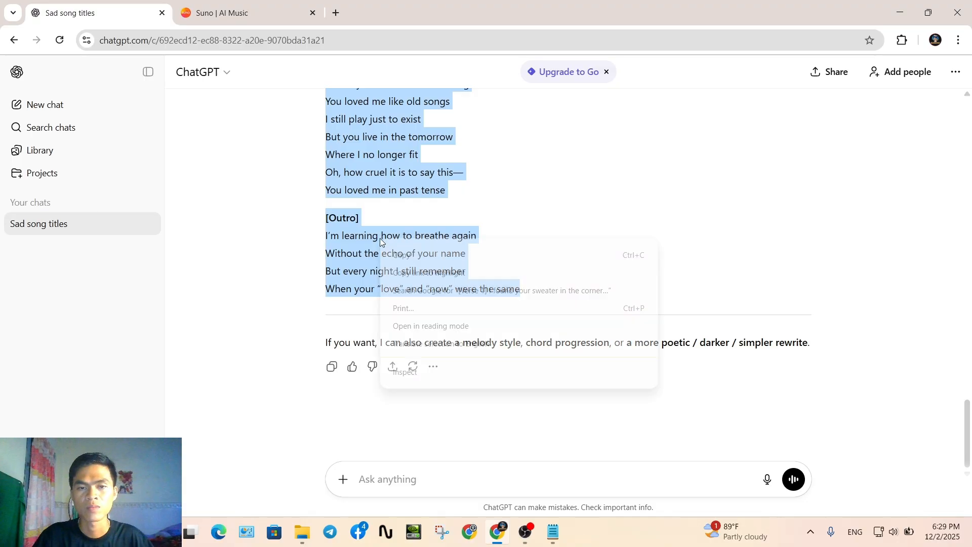
pyautogui.click(407, 258)
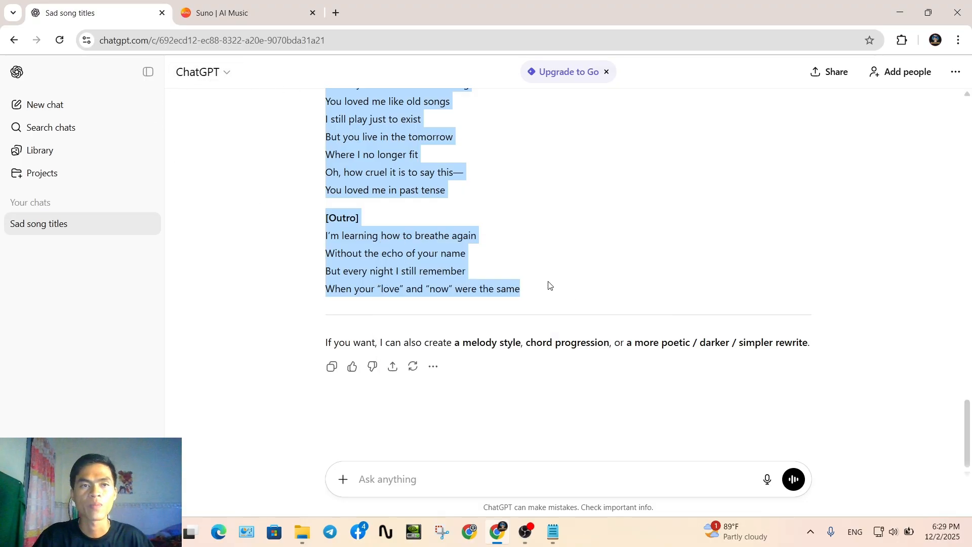
# Switch to Suno and try to paste the copied lyrics into the Lyrics field
pyautogui.click(215, 17)
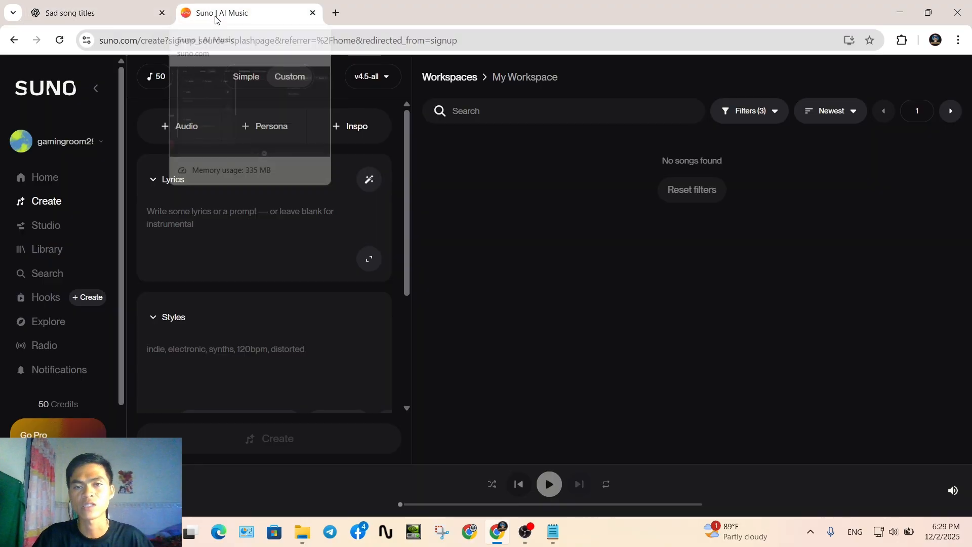
pyautogui.click(165, 212)
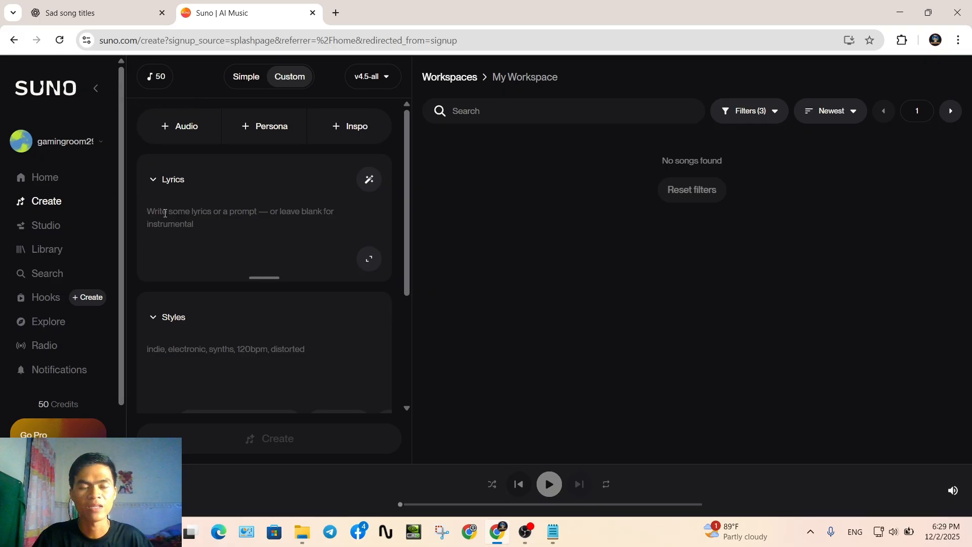
pyautogui.rightClick(164, 213)
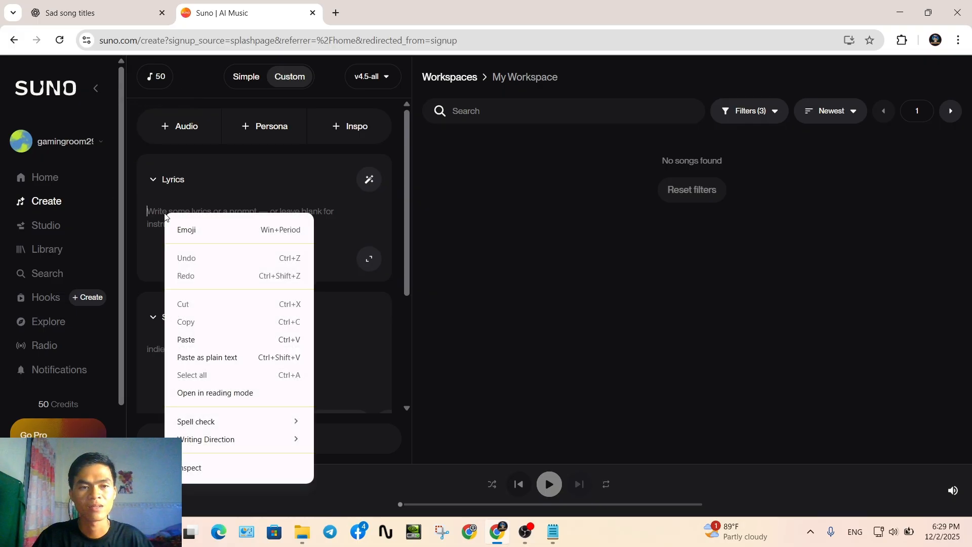
pyautogui.click(195, 340)
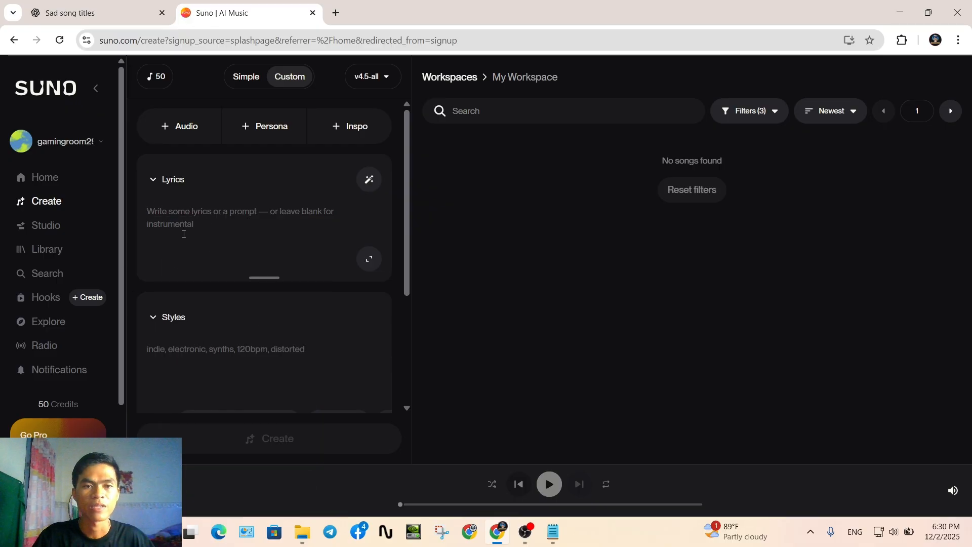
pyautogui.rightClick(168, 219)
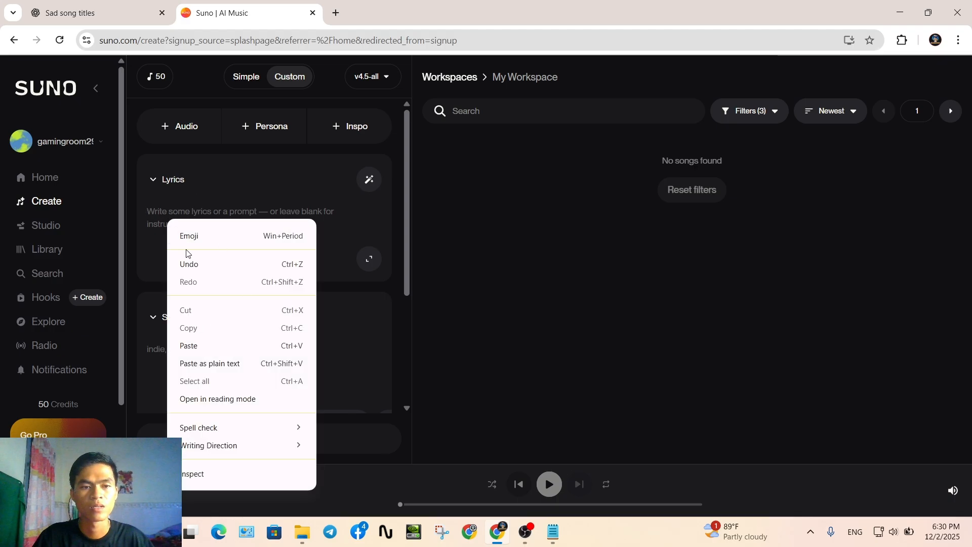
pyautogui.click(195, 346)
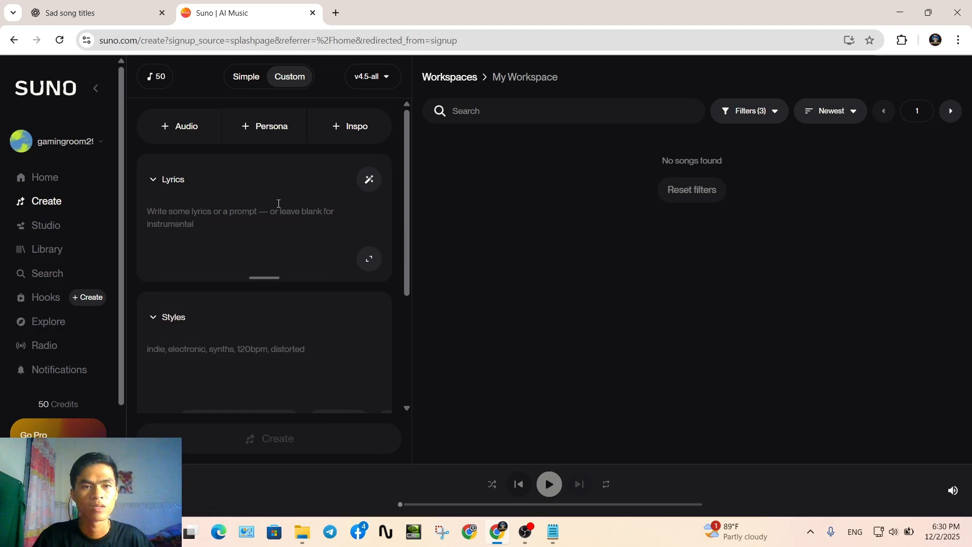
# Copy the selected lyrics again in ChatGPT and retry pasting them into Suno's Lyrics field
pyautogui.click(103, 11)
pyautogui.rightClick(375, 147)
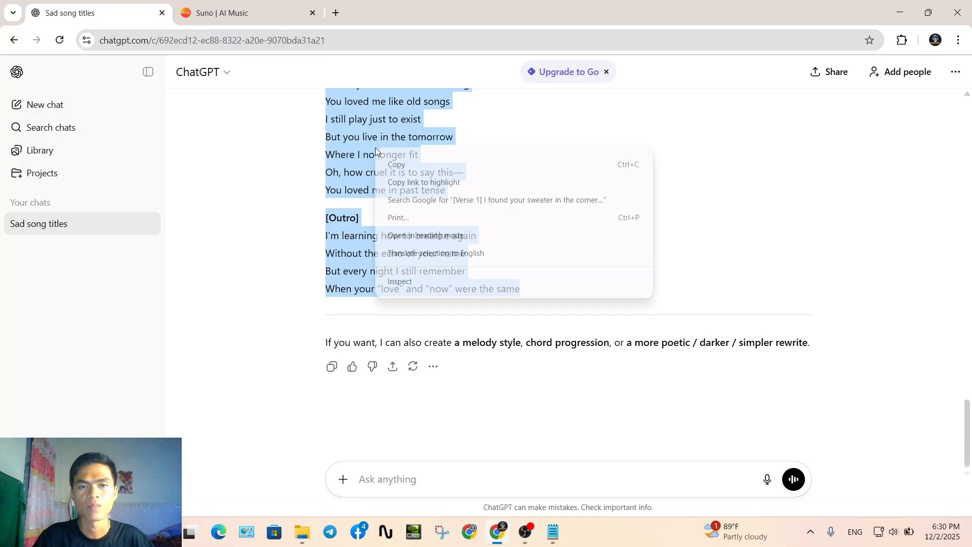
pyautogui.click(398, 165)
pyautogui.click(227, 8)
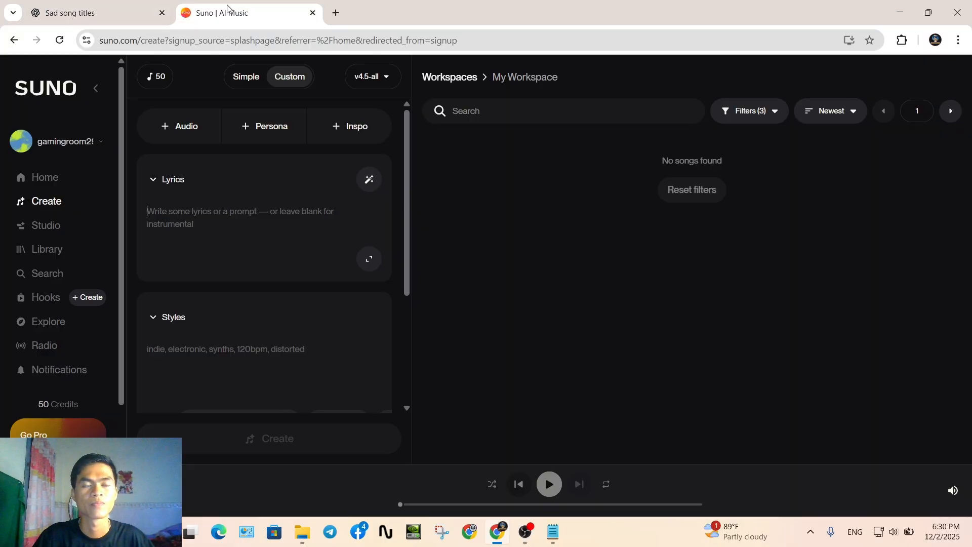
pyautogui.rightClick(196, 212)
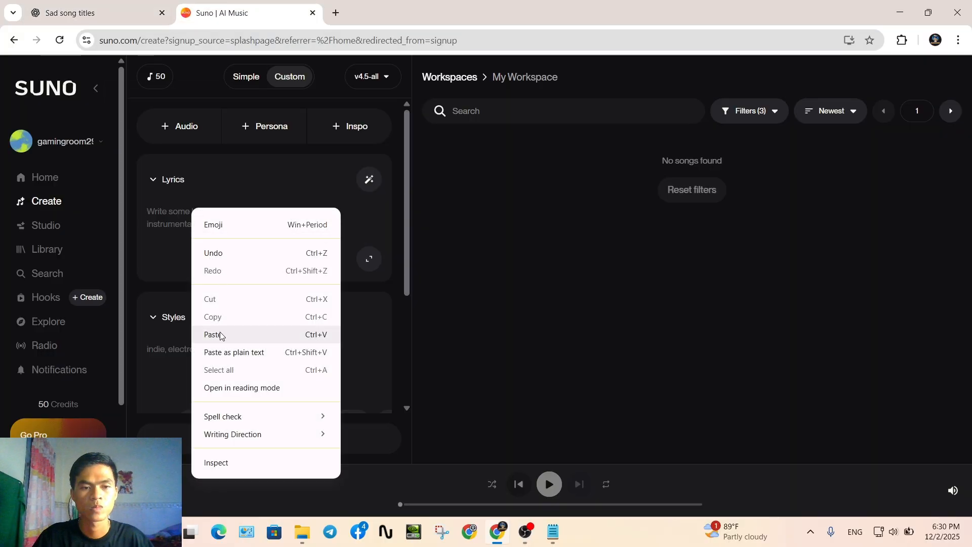
pyautogui.click(221, 336)
pyautogui.rightClick(213, 218)
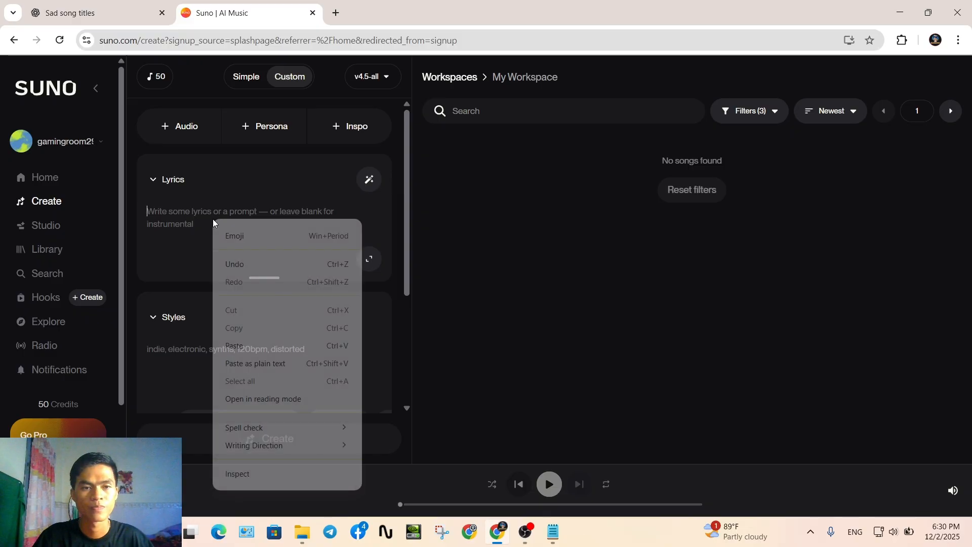
pyautogui.click(230, 344)
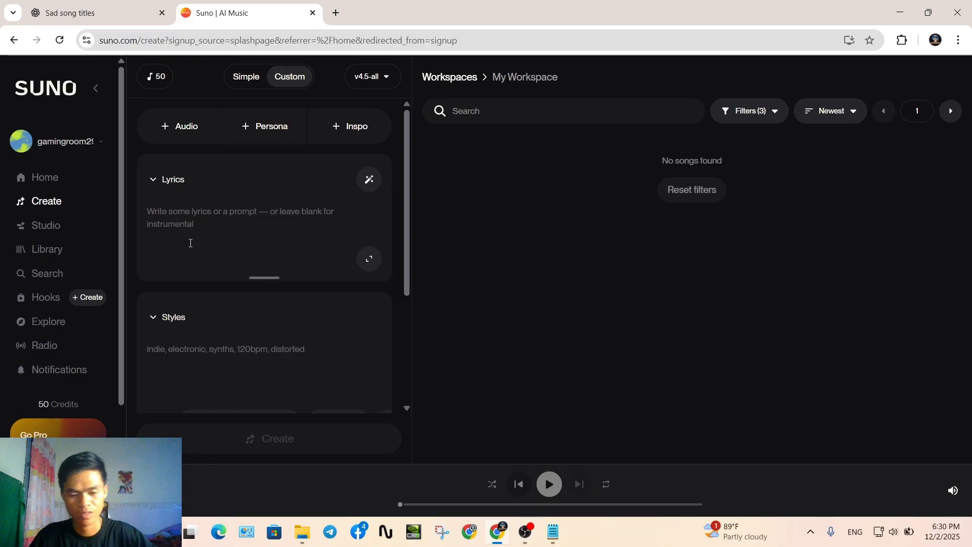
# Return to ChatGPT and copy the selected lyrics again, from [Verse 1] to the end of the [Outro]
pyautogui.click(93, 12)
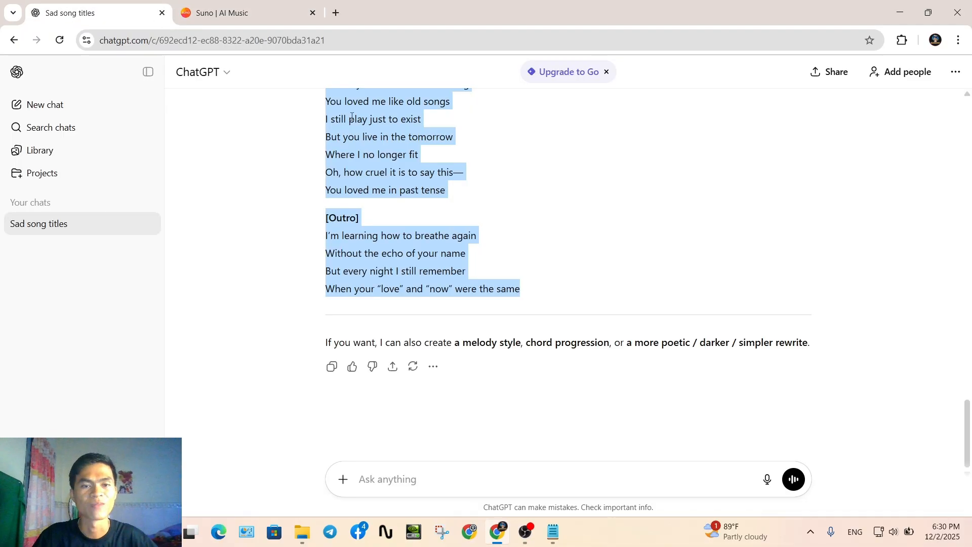
pyautogui.scroll(10, 447, 234)
pyautogui.scroll(9, 447, 233)
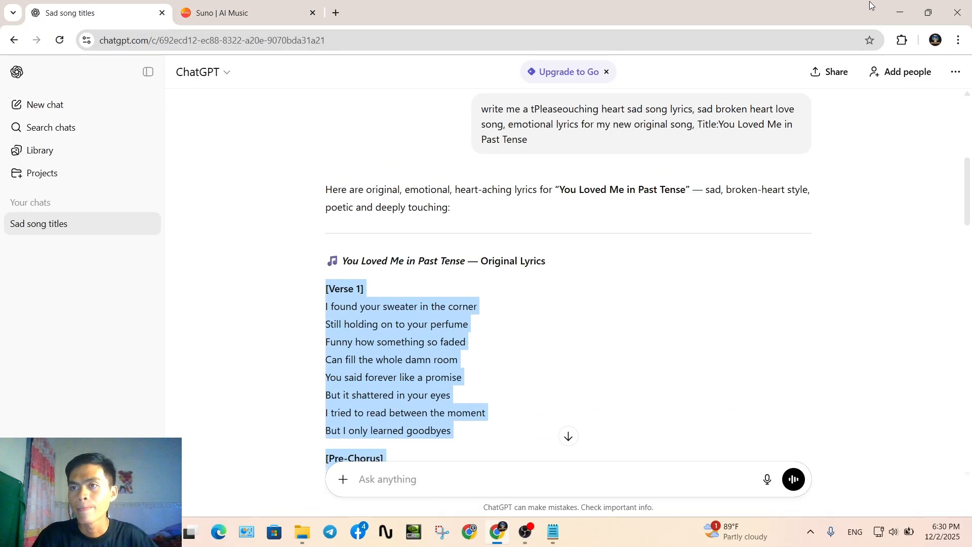
pyautogui.rightClick(380, 362)
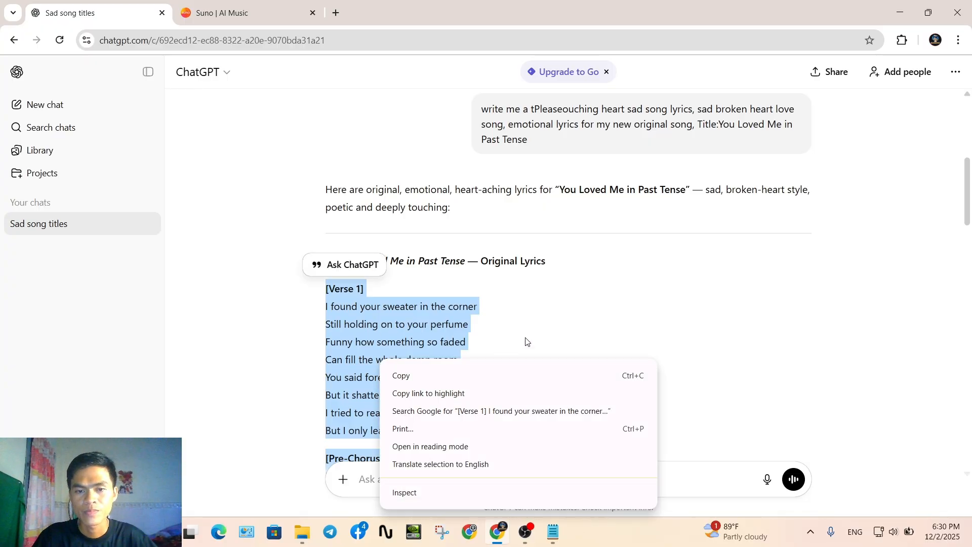
pyautogui.click(401, 375)
pyautogui.rightClick(347, 302)
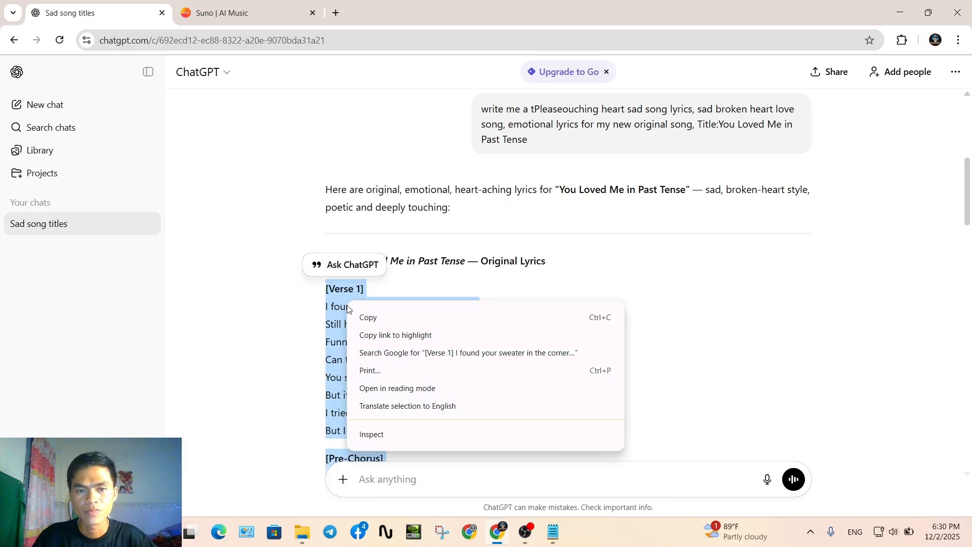
pyautogui.click(383, 318)
# Switch to Suno and try to paste the lyrics into the Lyrics field, in both its normal and expanded view
pyautogui.click(232, 15)
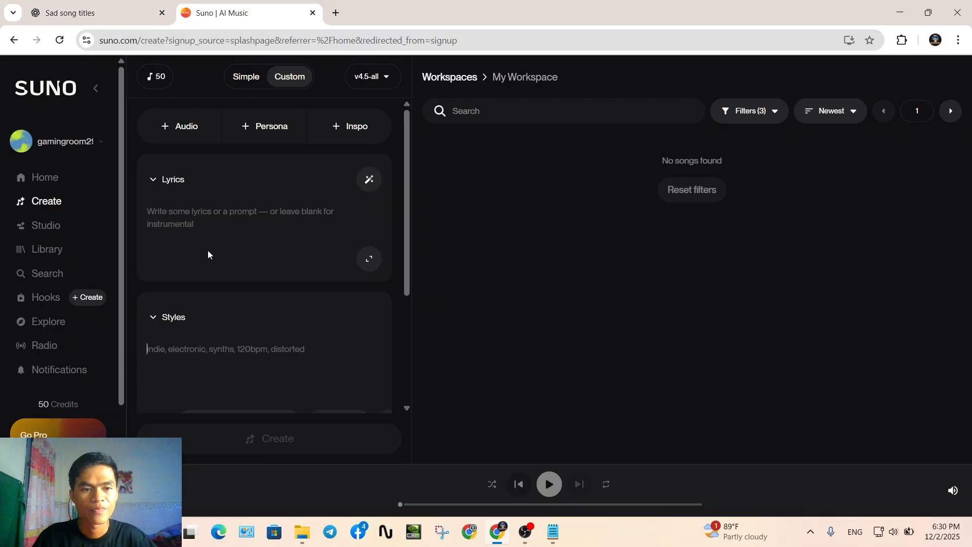
pyautogui.rightClick(185, 214)
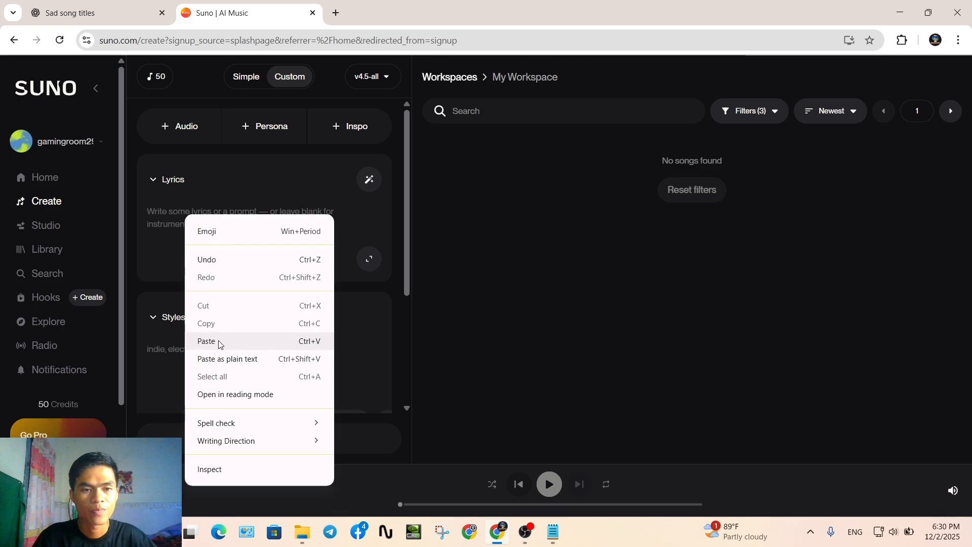
pyautogui.click(247, 342)
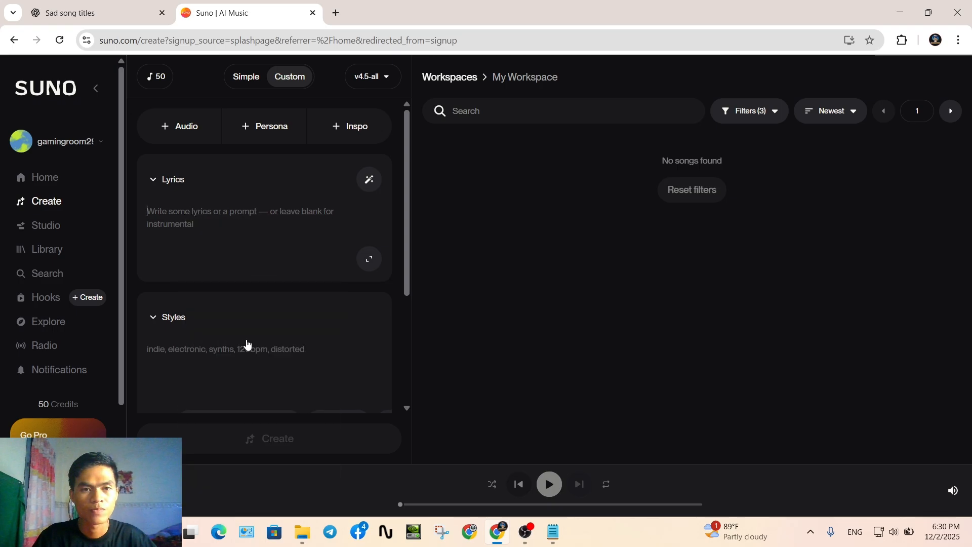
pyautogui.click(369, 259)
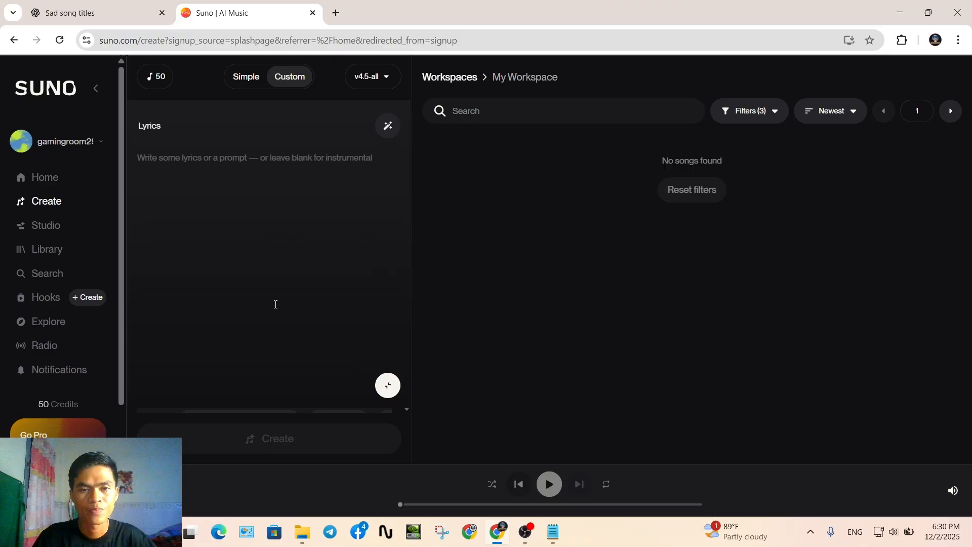
pyautogui.rightClick(178, 192)
pyautogui.click(202, 318)
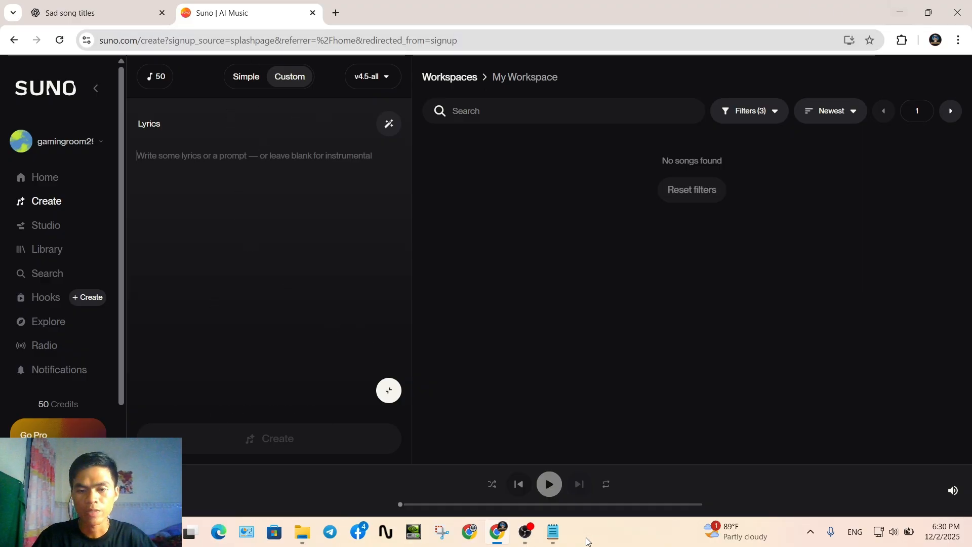
# Switch to the Notepad note and paste the copied lyrics a few lines below the Mood line
pyautogui.click(553, 531)
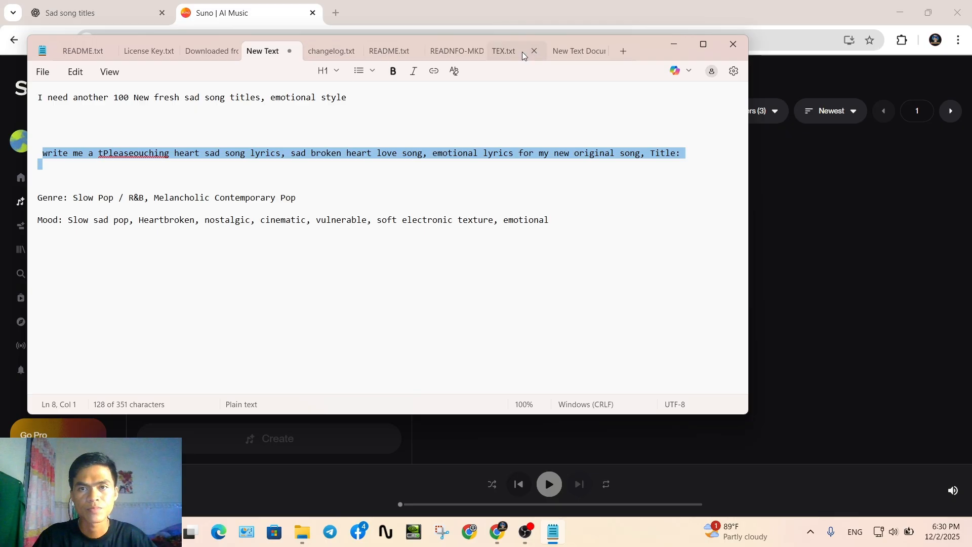
pyautogui.click(589, 268)
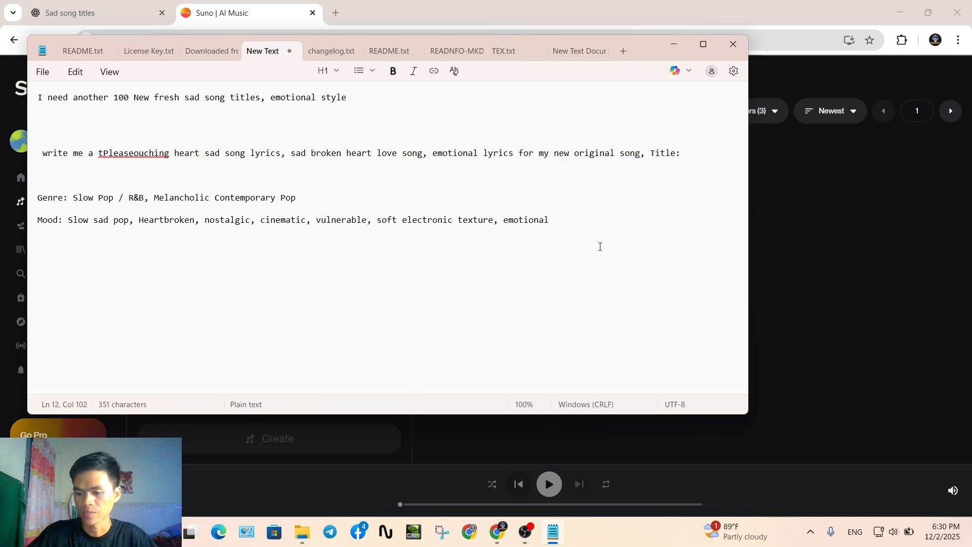
pyautogui.press('Return')
pyautogui.press('Return')
pyautogui.press('Return')
pyautogui.hotkey('ctrl', 'v')
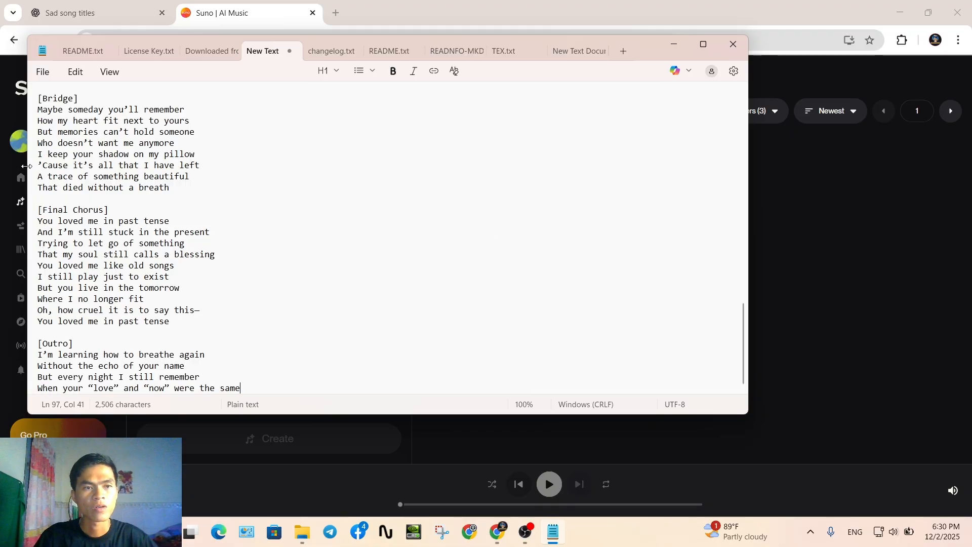
# Replace the note's lyrics, from [Verse 1] to the end of the [Outro], with the copied text and undo that replacement
pyautogui.scroll(18, 86, 194)
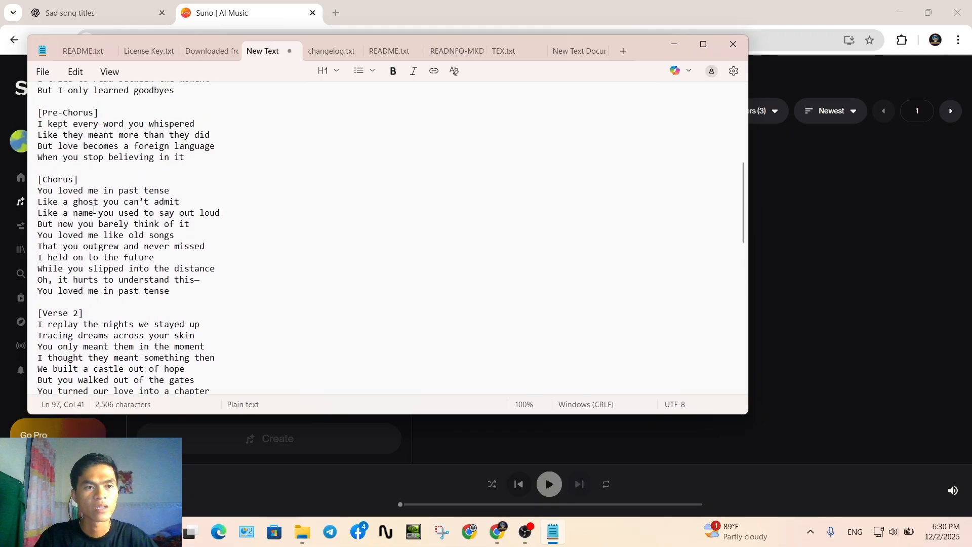
pyautogui.scroll(4, 94, 210)
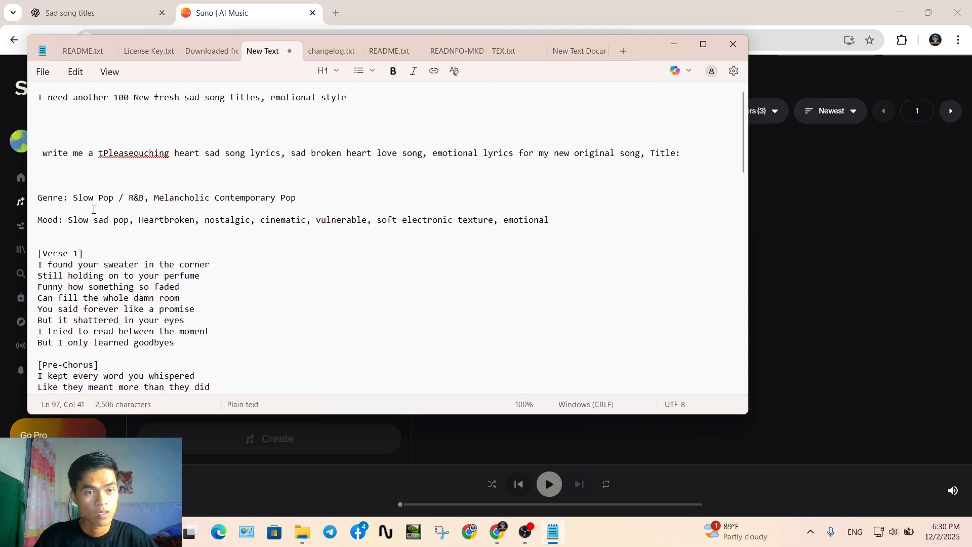
pyautogui.click(39, 253)
pyautogui.moveTo(39, 253); pyautogui.dragTo(259, 468)
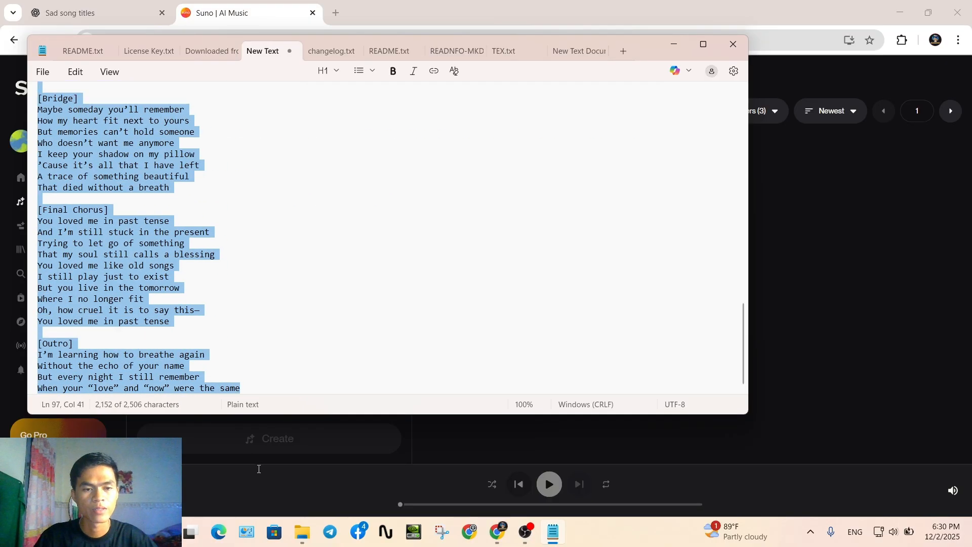
pyautogui.hotkey('ctrl', 'v')
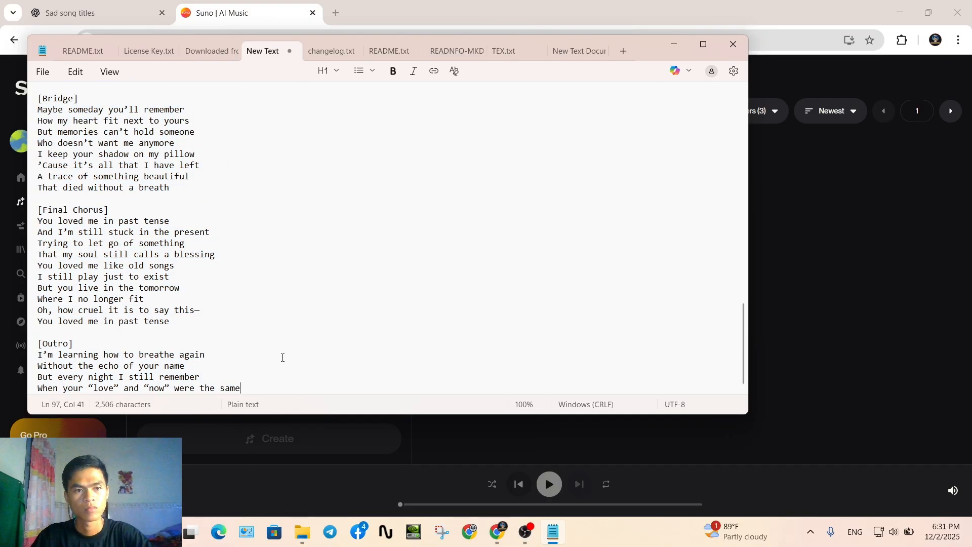
pyautogui.hotkey('ctrl', 'z')
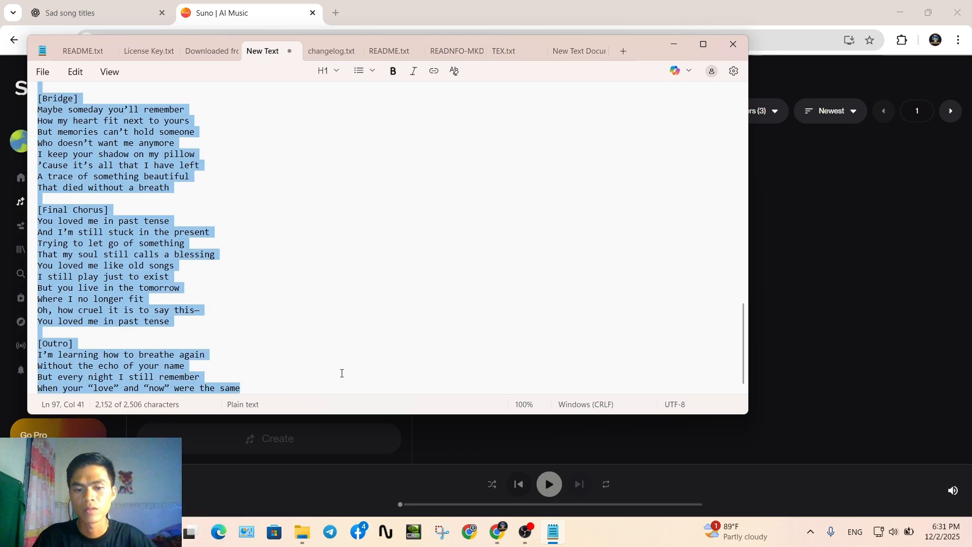
# Go back to Suno and try again to paste the lyrics into the expanded Lyrics field
pyautogui.click(233, 13)
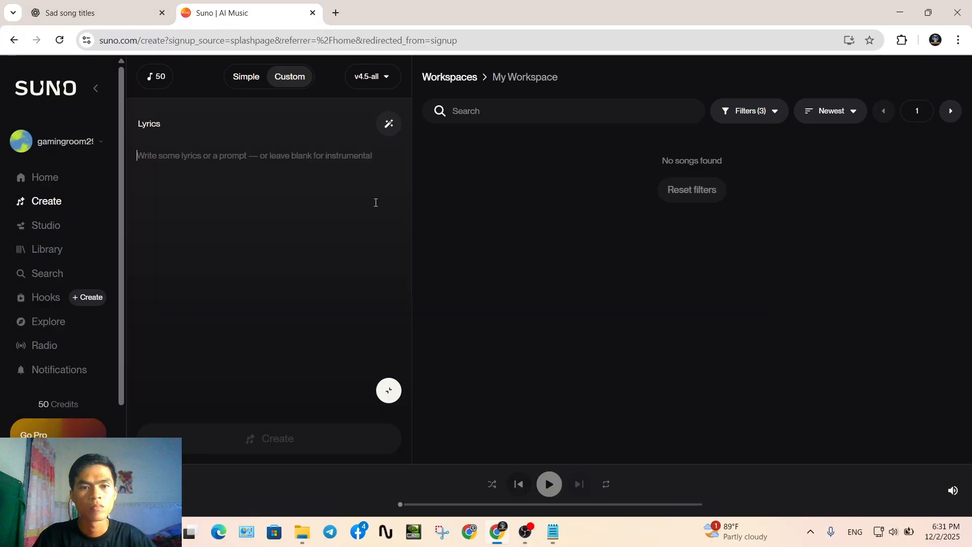
pyautogui.rightClick(201, 161)
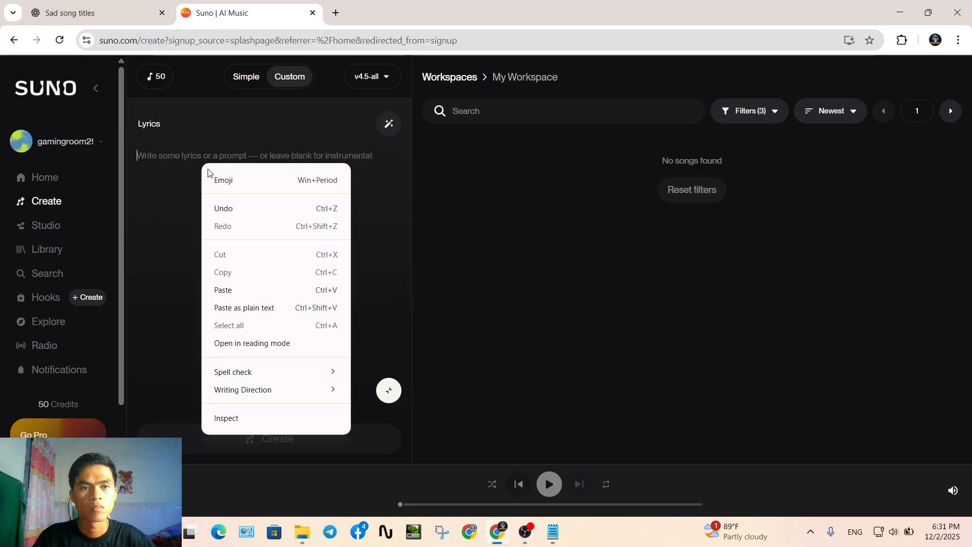
pyautogui.click(240, 293)
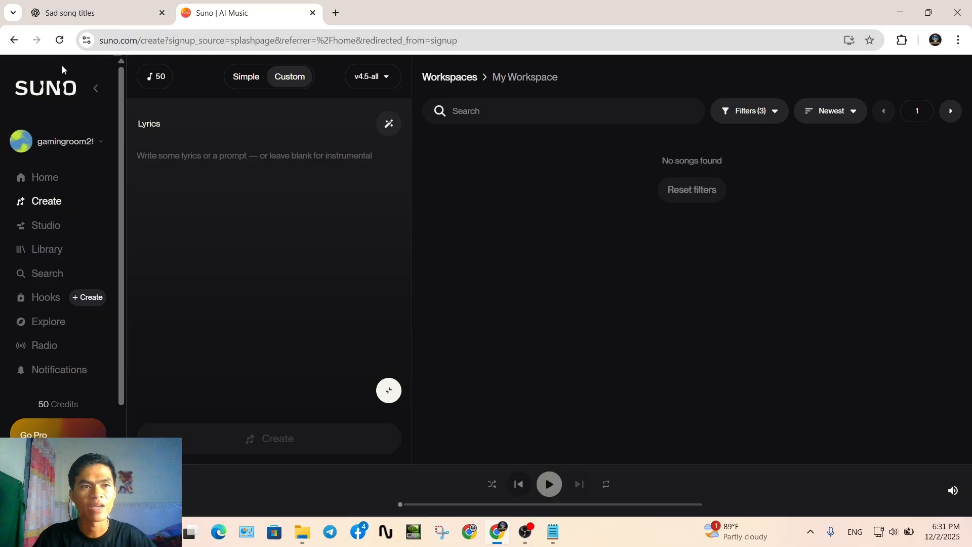
# Reload the Suno page, paste the full lyrics as plain text into the Lyrics field, and look them over
pyautogui.click(61, 41)
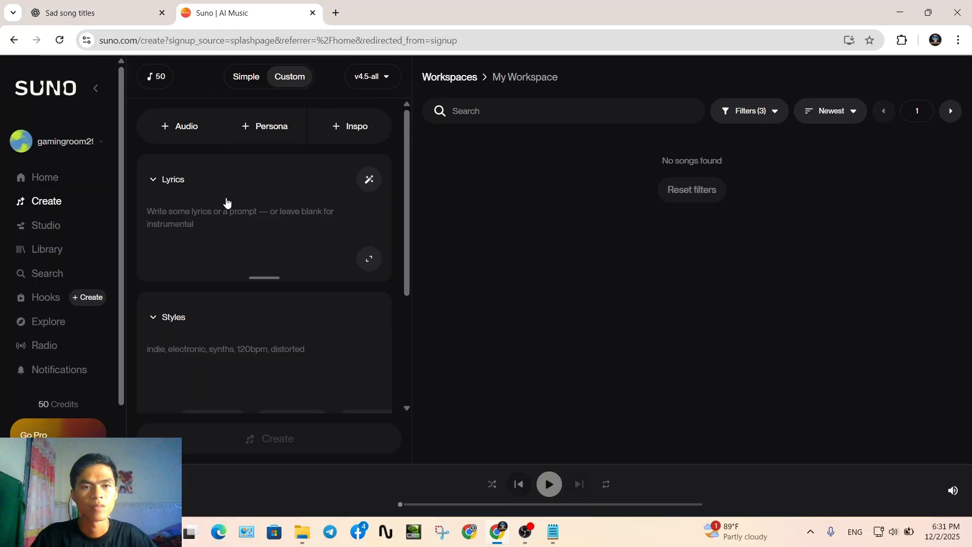
pyautogui.click(384, 77)
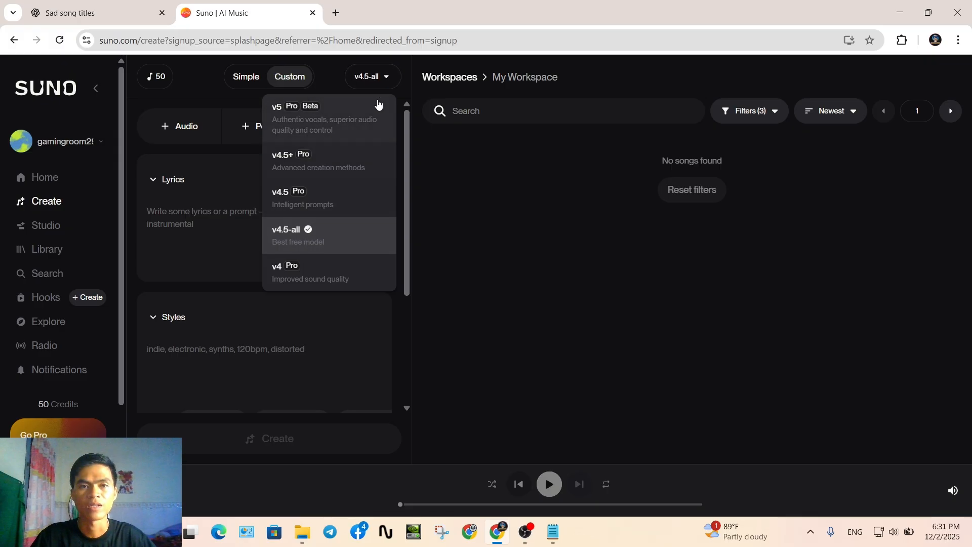
pyautogui.click(192, 213)
pyautogui.rightClick(161, 236)
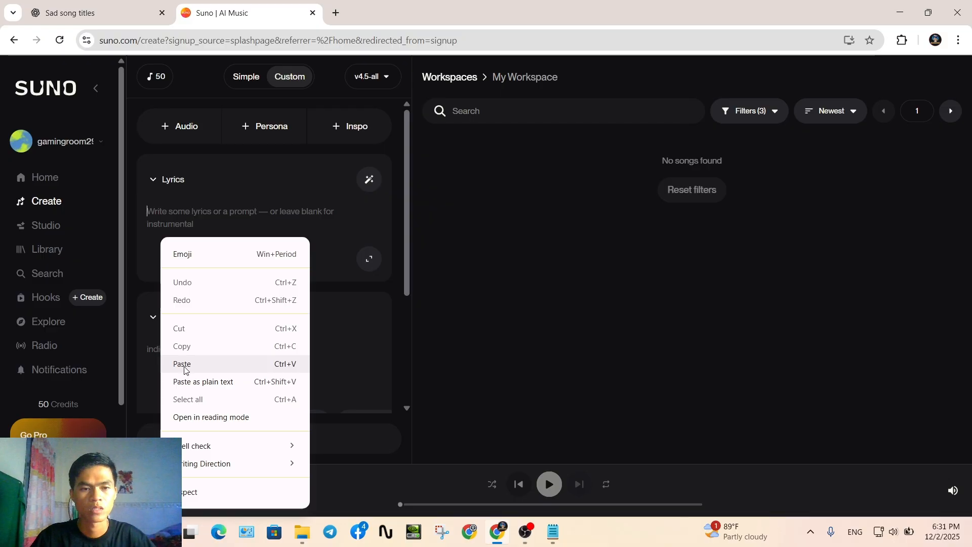
pyautogui.click(250, 385)
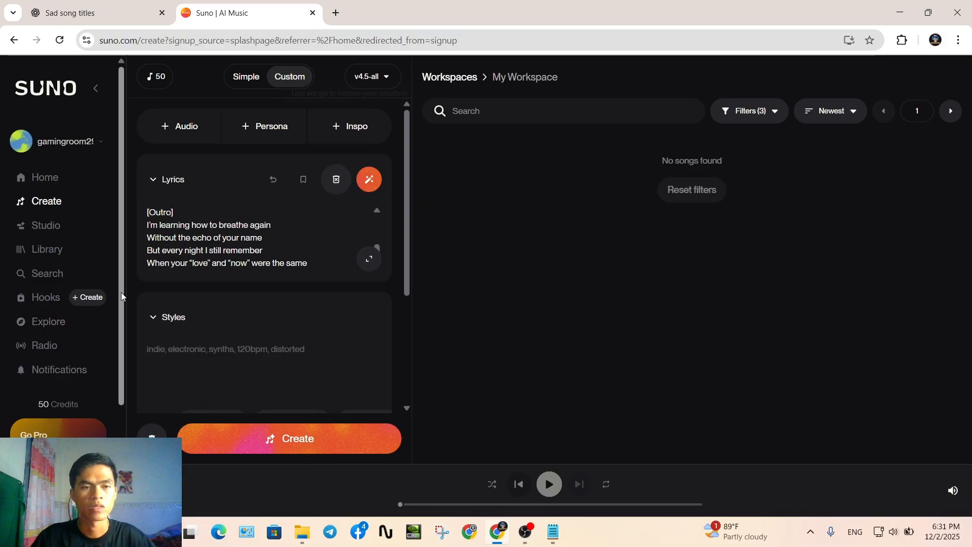
pyautogui.scroll(10, 293, 245)
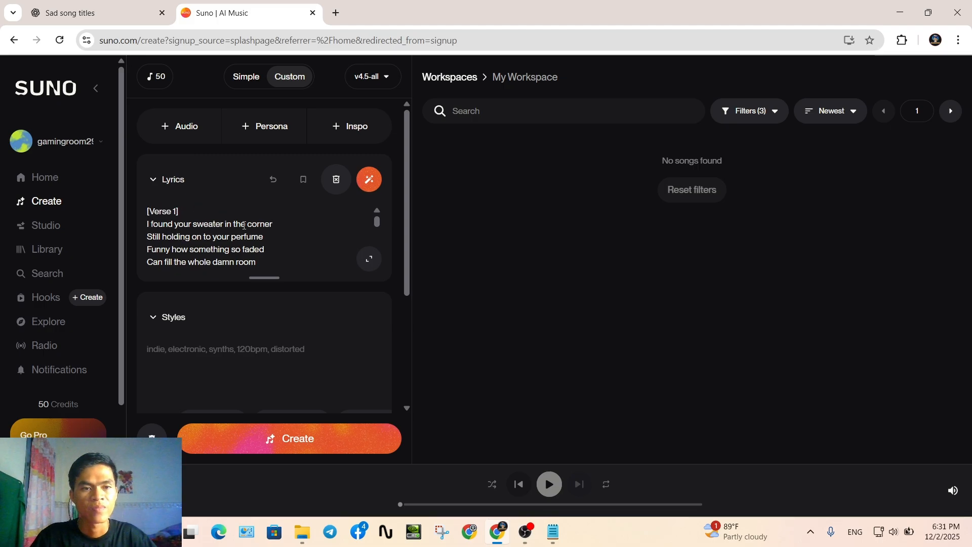
pyautogui.scroll(-8, 286, 247)
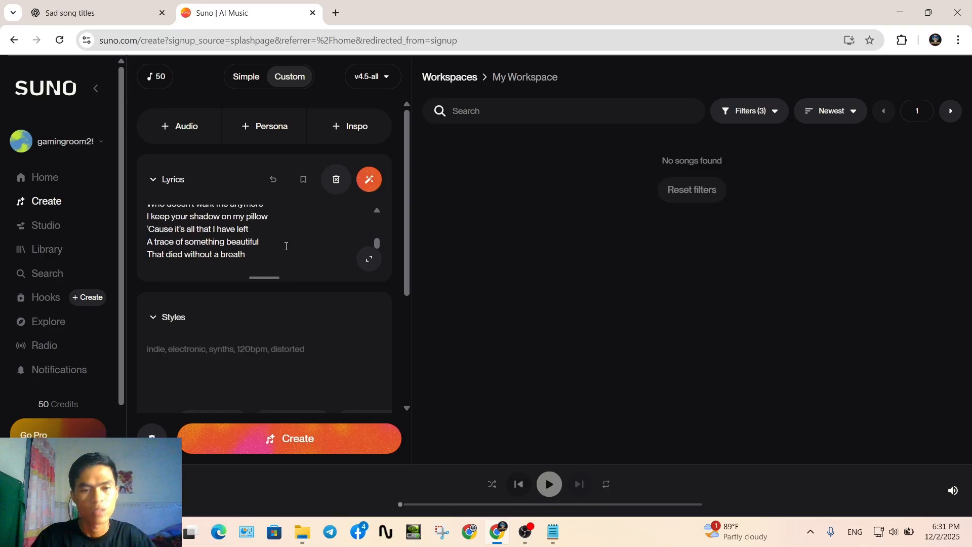
# Switch to the Notepad note and copy its Genre and Mood lines for Suno's Styles field
pyautogui.scroll(-6, 286, 246)
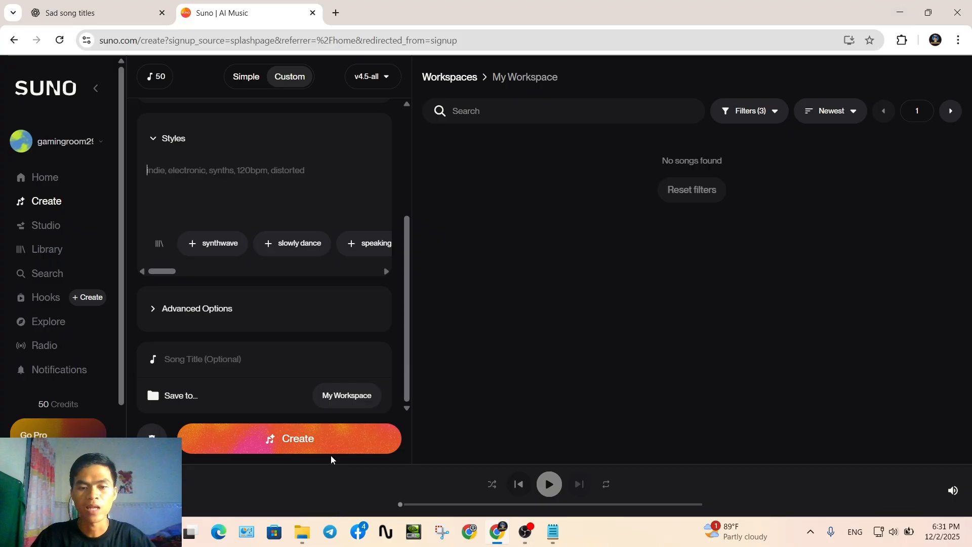
pyautogui.click(553, 532)
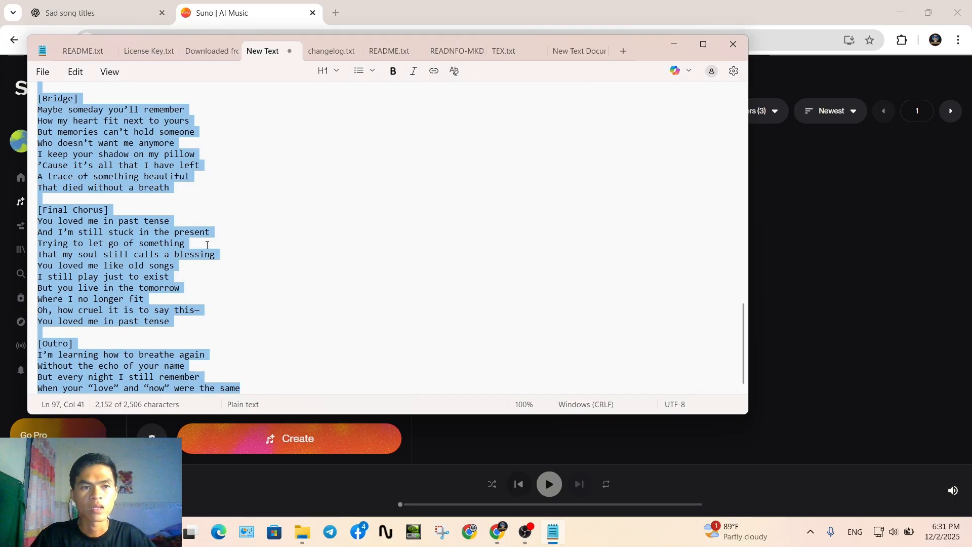
pyautogui.scroll(20, 210, 238)
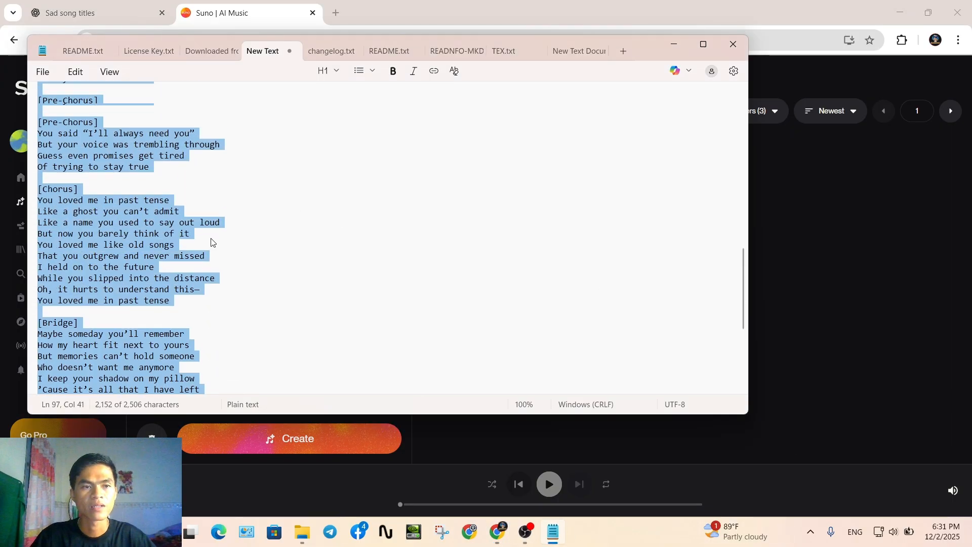
pyautogui.click(272, 251)
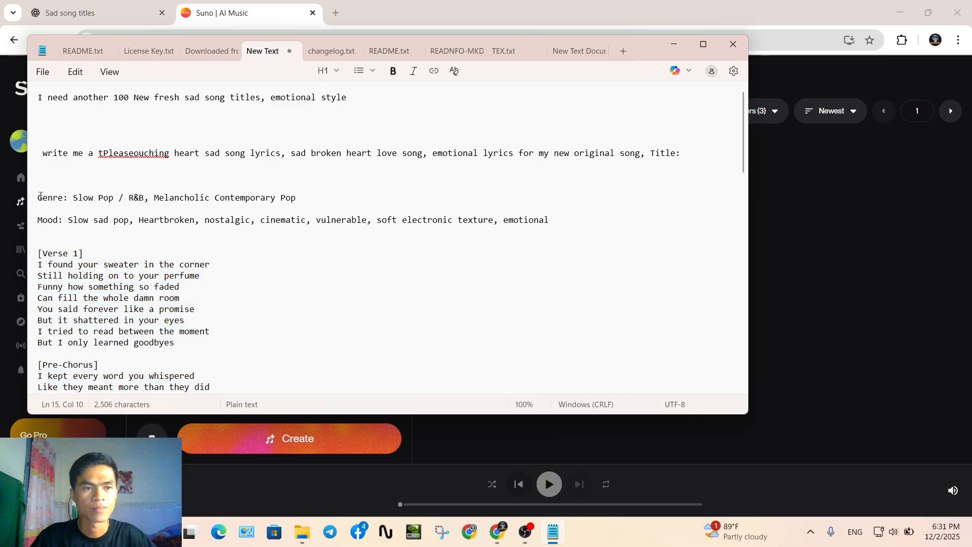
pyautogui.moveTo(40, 196); pyautogui.dragTo(403, 226)
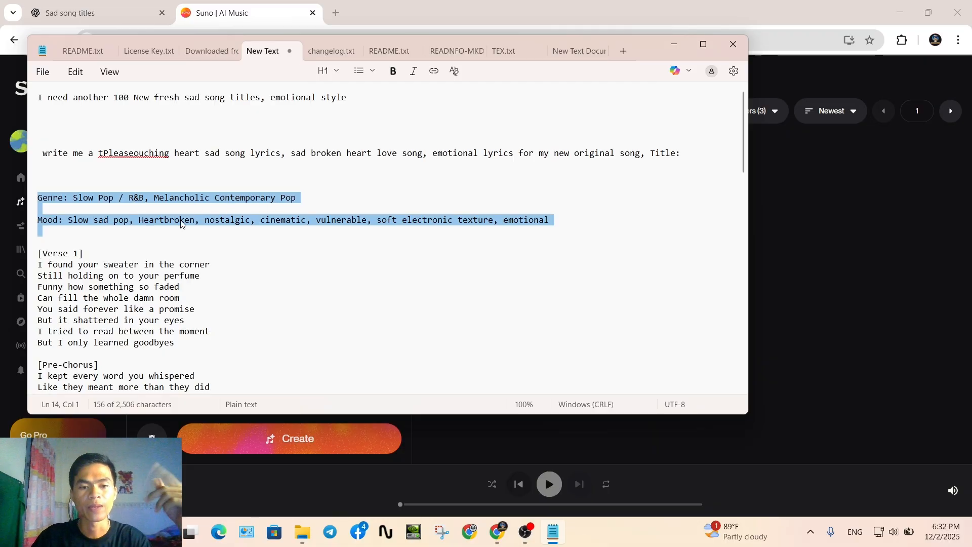
# Return to Suno and paste the copied Genre and Mood lines into the Styles field
pyautogui.click(673, 46)
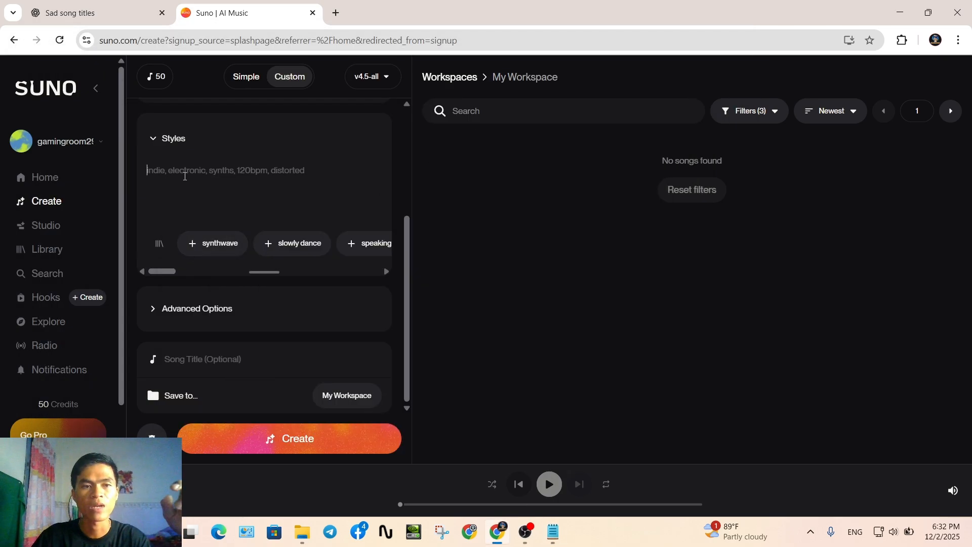
pyautogui.rightClick(185, 174)
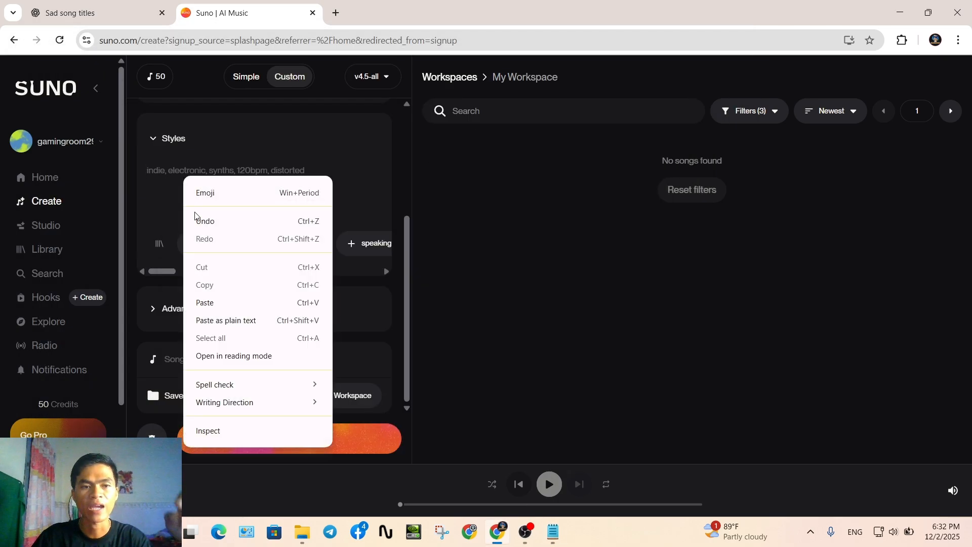
pyautogui.click(208, 303)
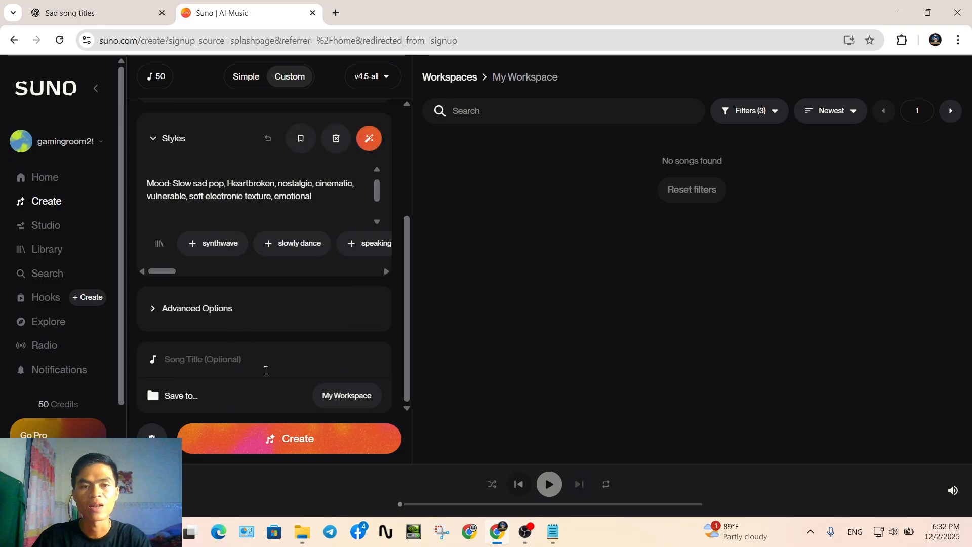
# Switch to the ChatGPT conversation and copy the title "You Loved Me in Past Tense" from its list of song titles
pyautogui.click(251, 362)
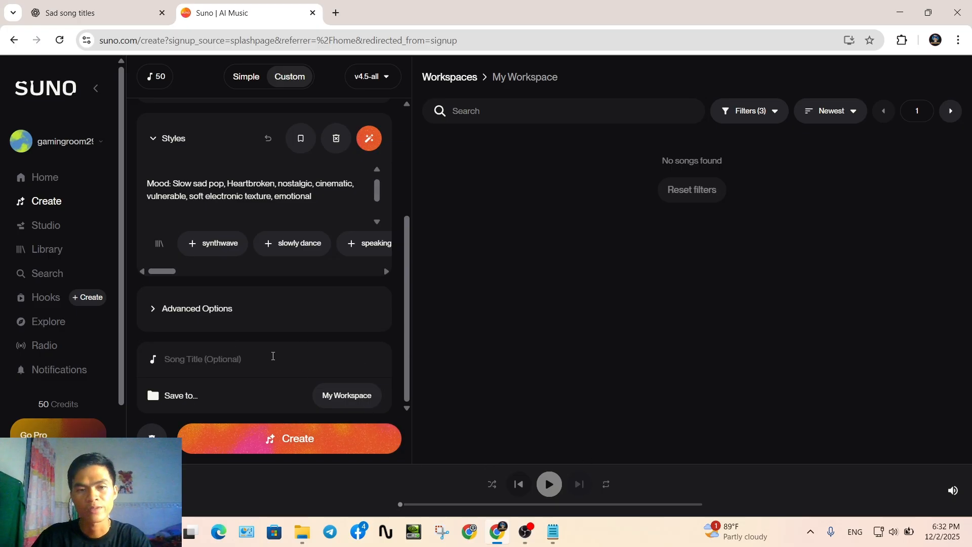
pyautogui.click(119, 12)
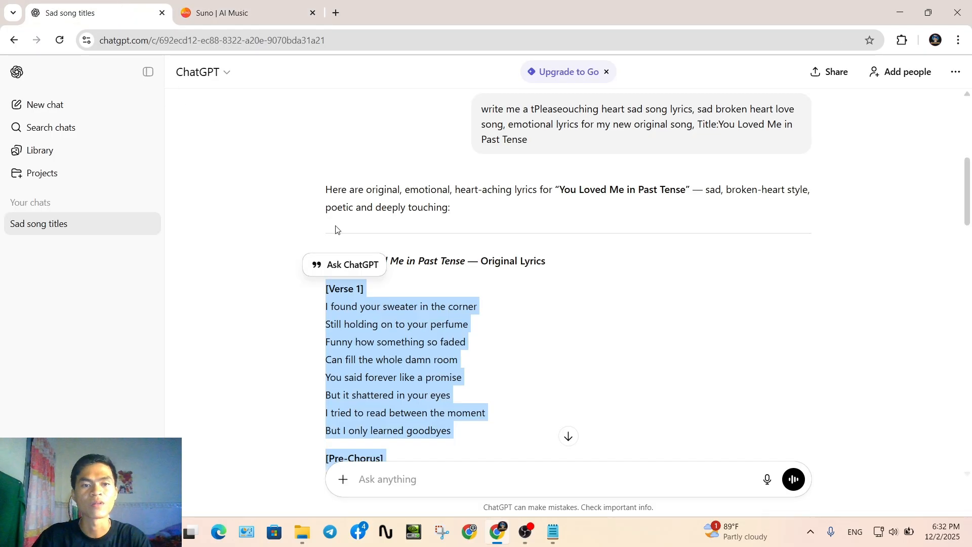
pyautogui.scroll(5, 519, 199)
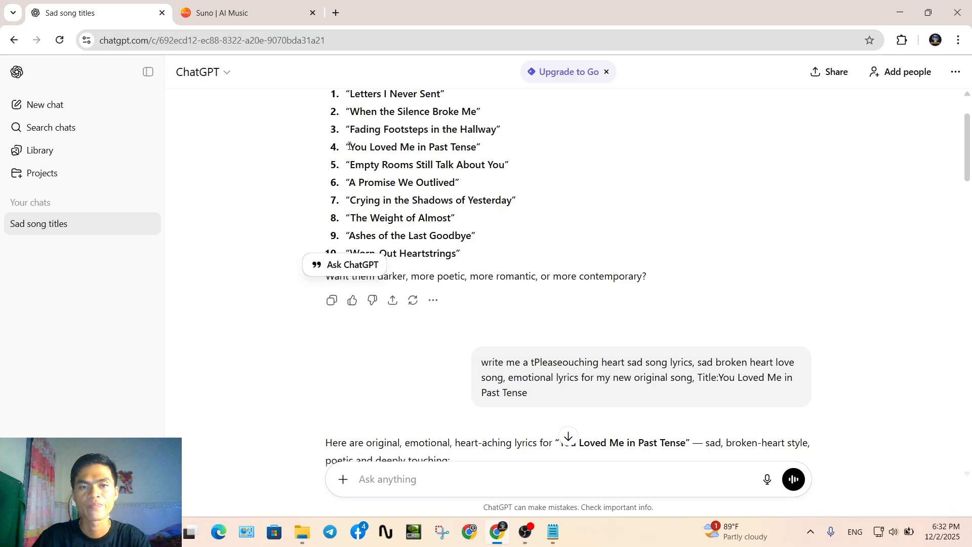
pyautogui.moveTo(349, 146); pyautogui.dragTo(471, 149)
pyautogui.rightClick(458, 147)
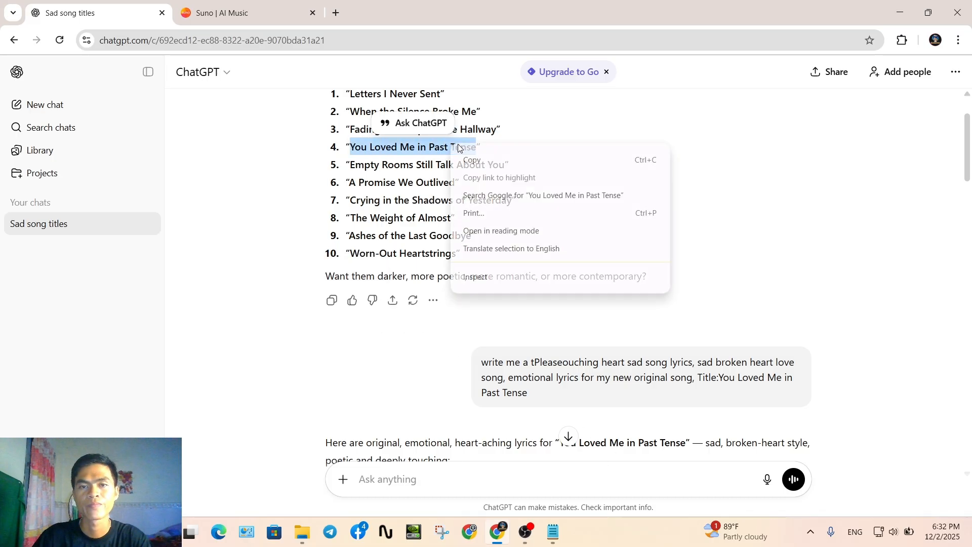
pyautogui.click(490, 160)
# Return to Suno and paste "You Loved Me in Past Tense" as the song title, clearing any stray characters first
pyautogui.click(296, 17)
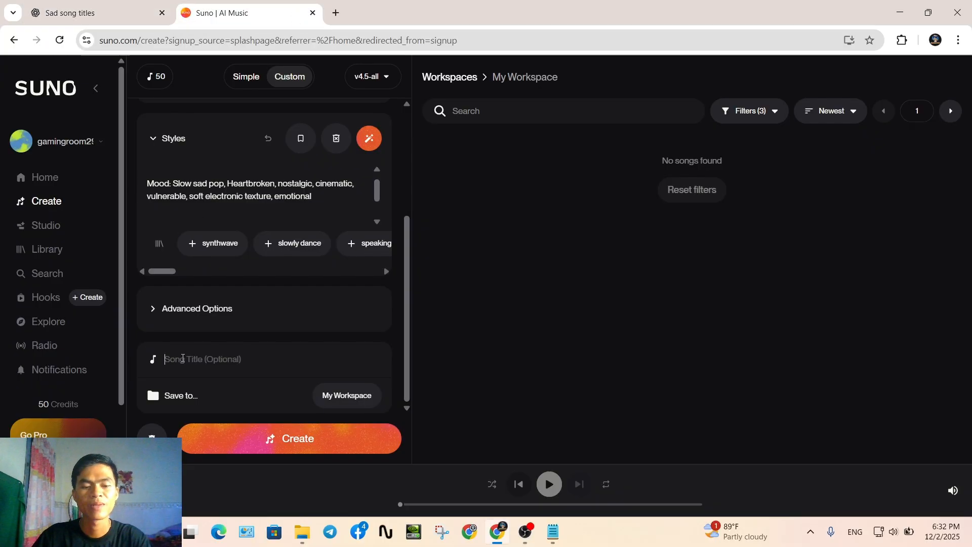
pyautogui.write('ddd')
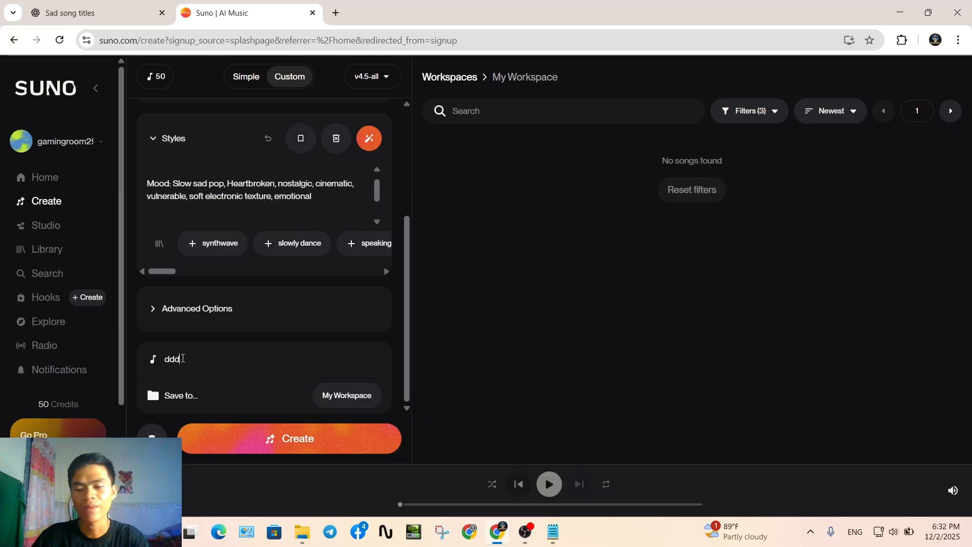
pyautogui.press('BackSpace')
pyautogui.press('BackSpace')
pyautogui.rightClick(182, 358)
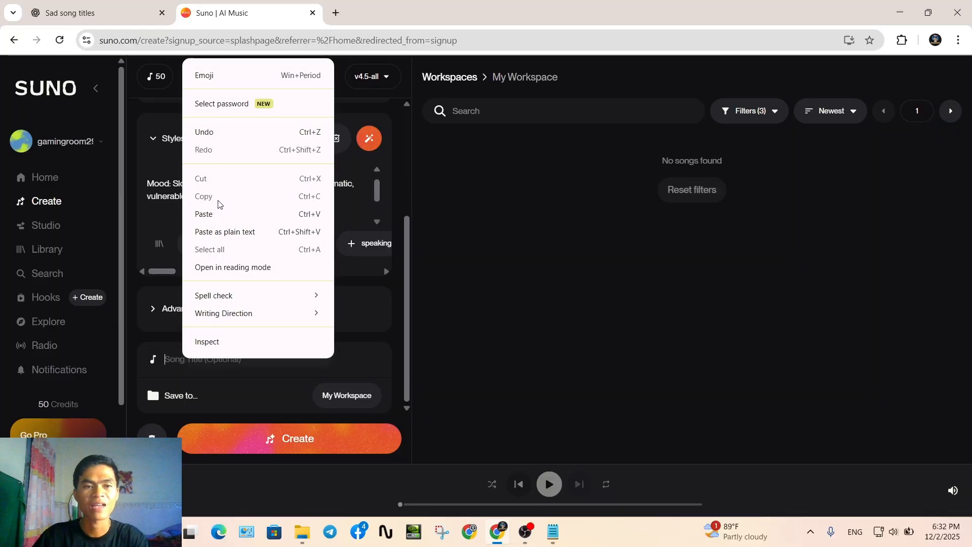
pyautogui.click(219, 214)
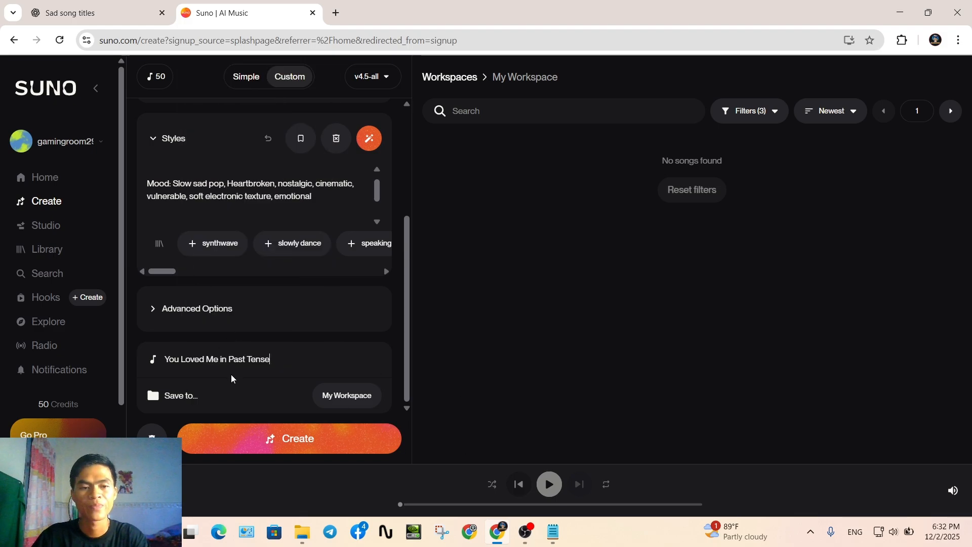
# Check the lyrics, styles and title, and set Vocal Gender to Male in the Advanced Options
pyautogui.scroll(4, 221, 273)
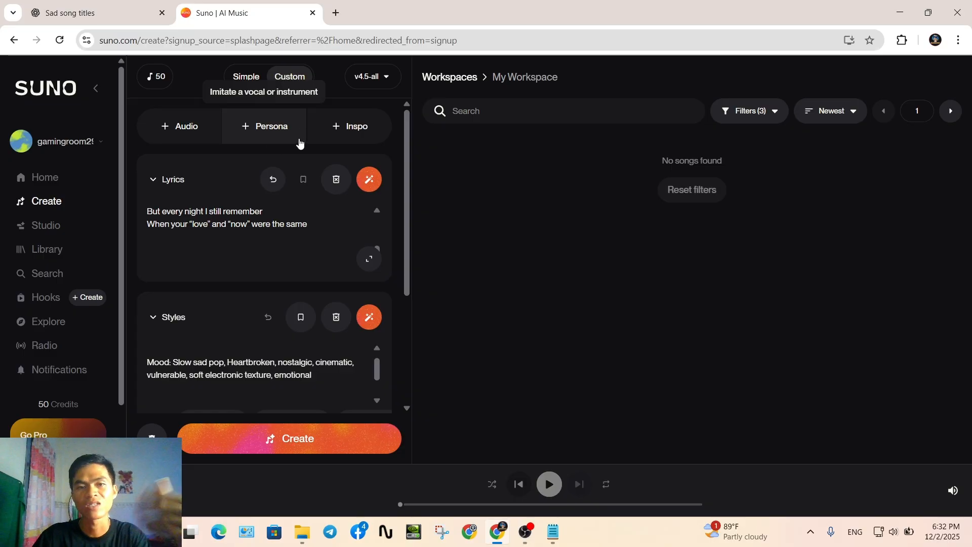
pyautogui.scroll(-3, 287, 273)
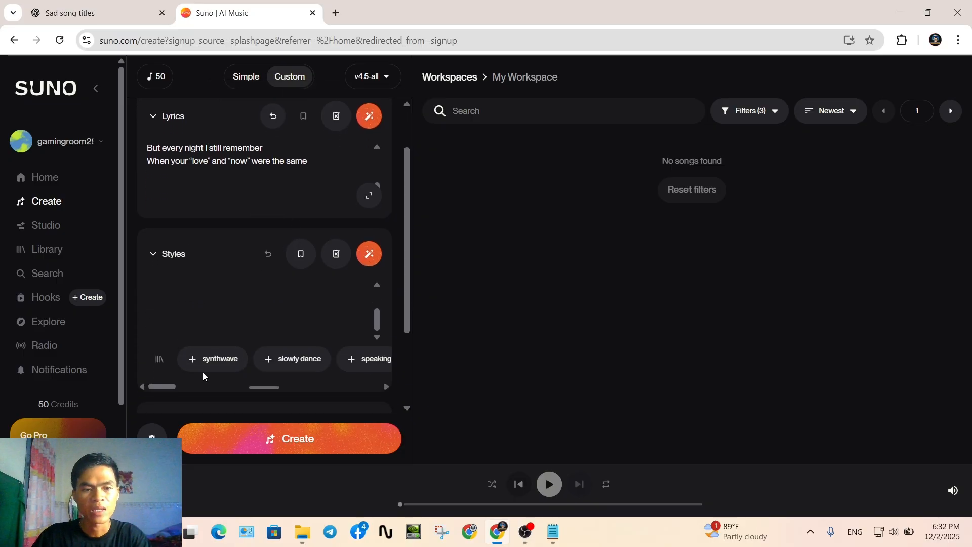
pyautogui.scroll(3, 229, 359)
pyautogui.scroll(3, 258, 358)
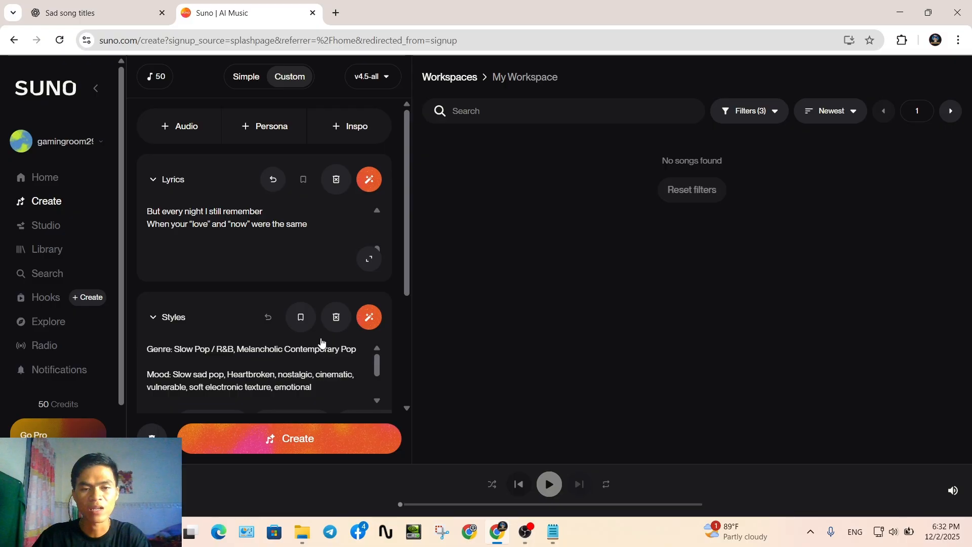
pyautogui.scroll(-5, 248, 368)
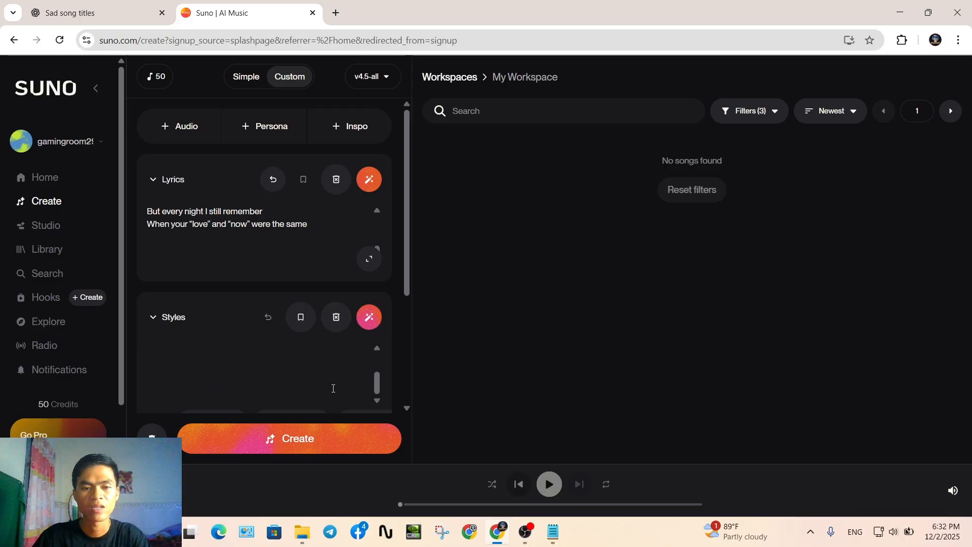
pyautogui.scroll(-1, 274, 374)
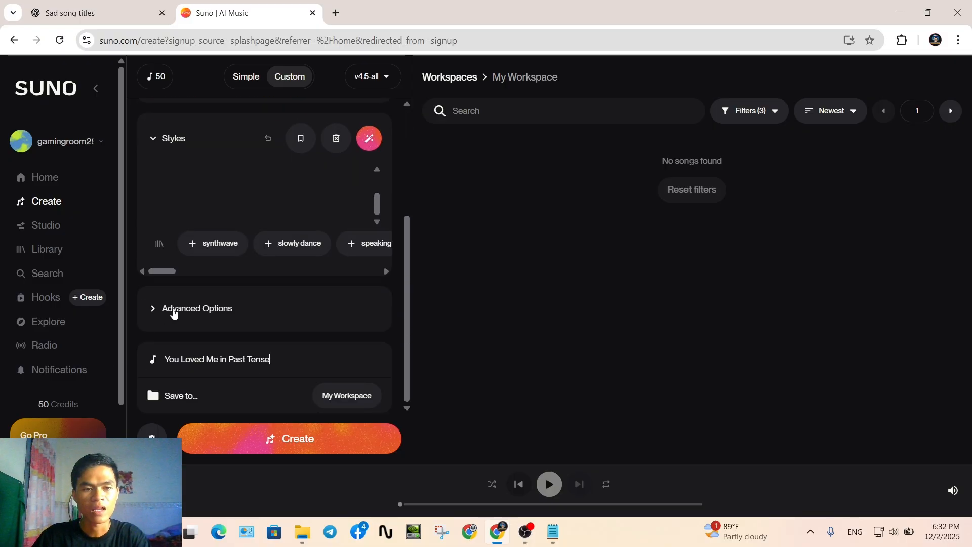
pyautogui.click(242, 314)
pyautogui.scroll(-3, 217, 341)
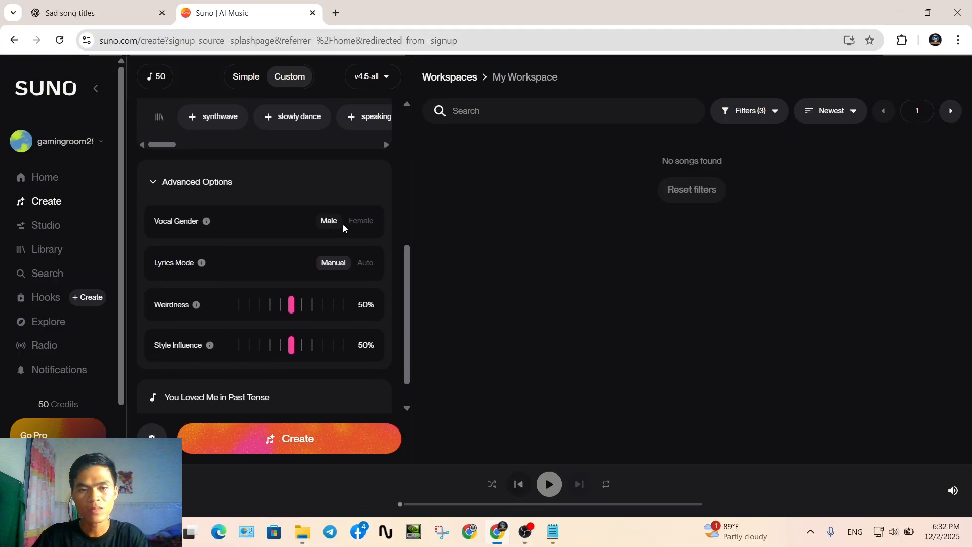
pyautogui.click(373, 227)
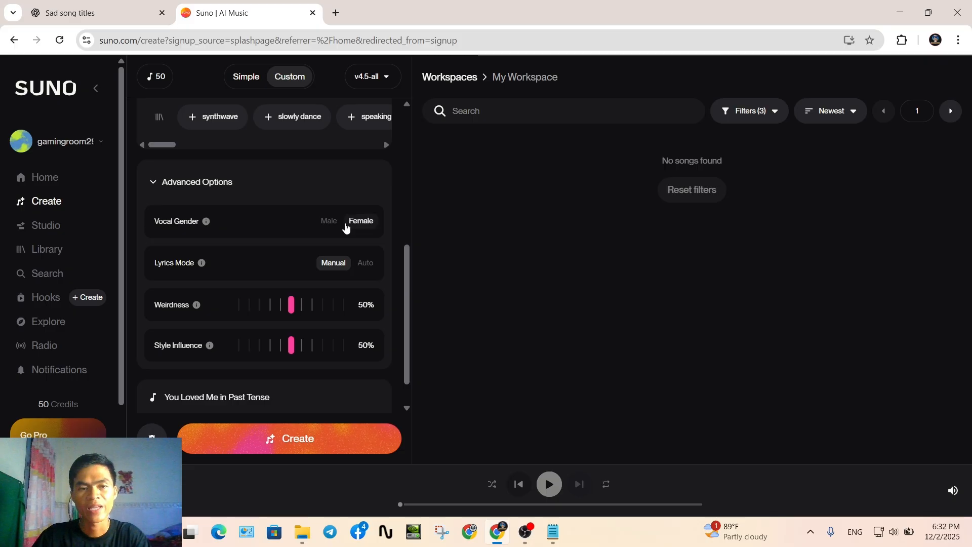
pyautogui.click(332, 223)
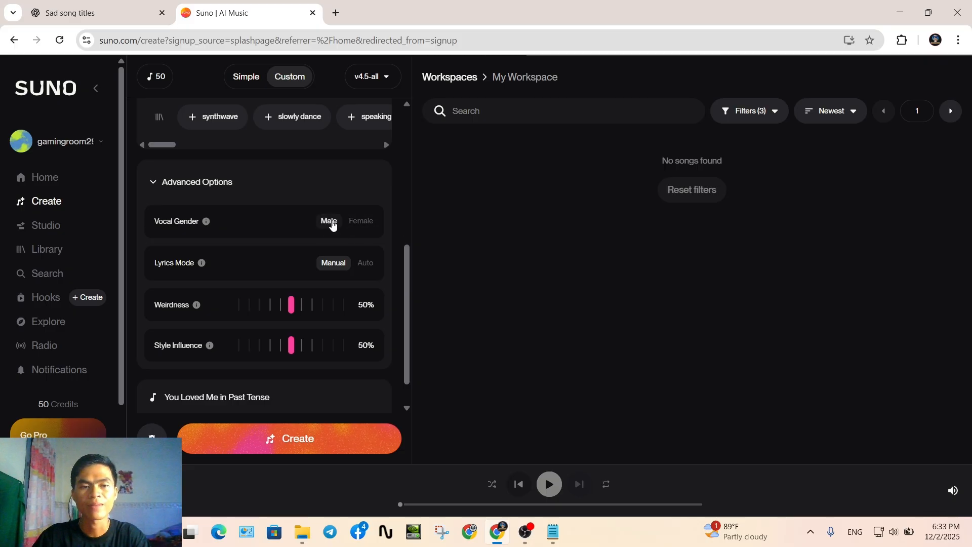
pyautogui.click(358, 226)
pyautogui.click(328, 223)
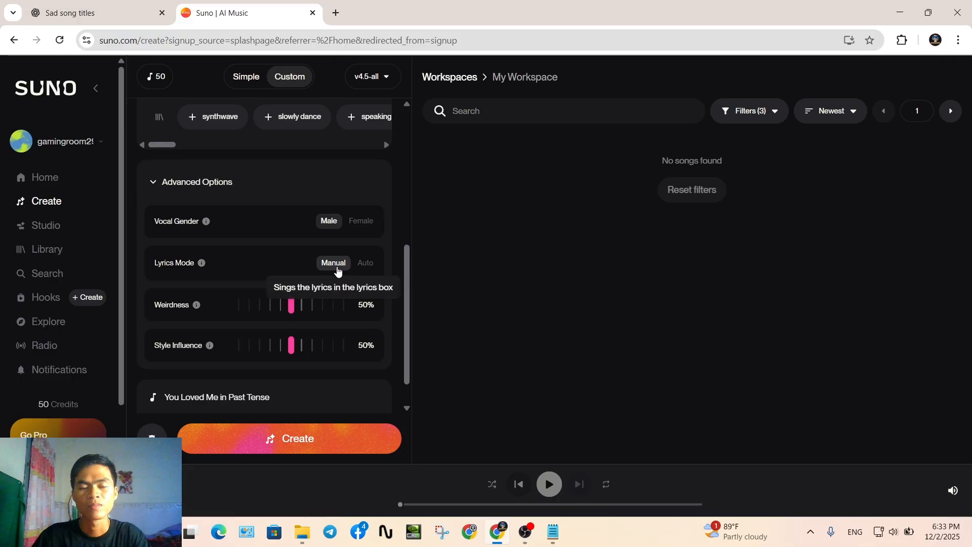
# Review the remaining song settings, generate the song with the v4.5-all model, and check the model version selector
pyautogui.scroll(-1, 332, 269)
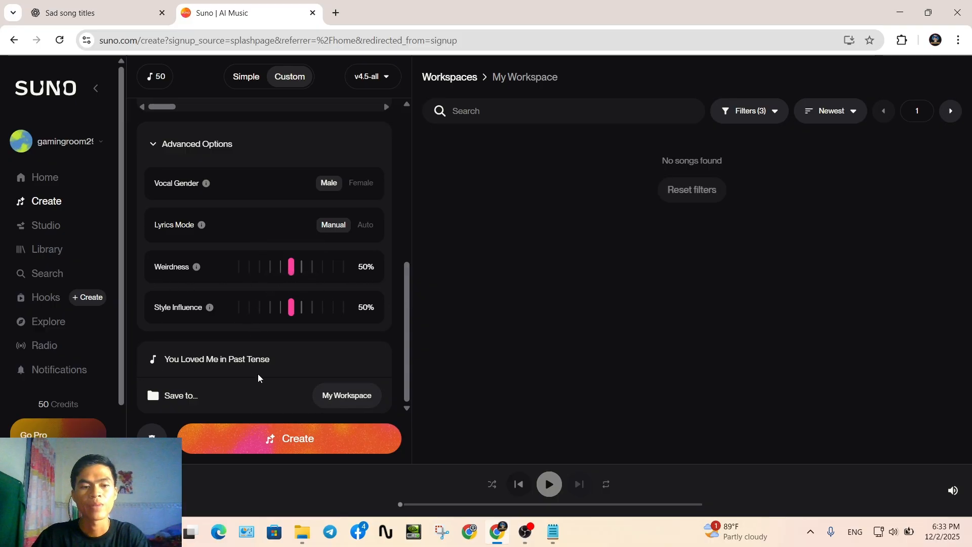
pyautogui.scroll(8, 258, 377)
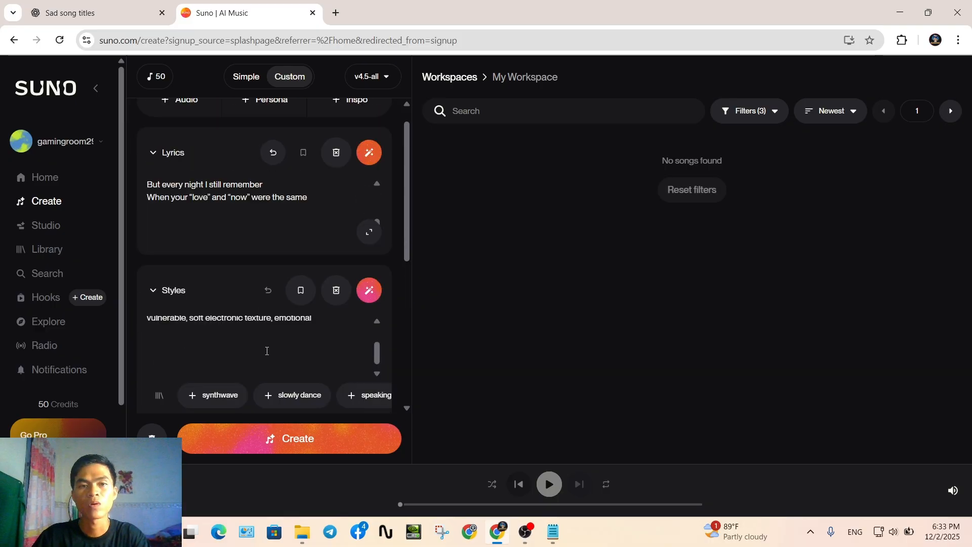
pyautogui.click(285, 444)
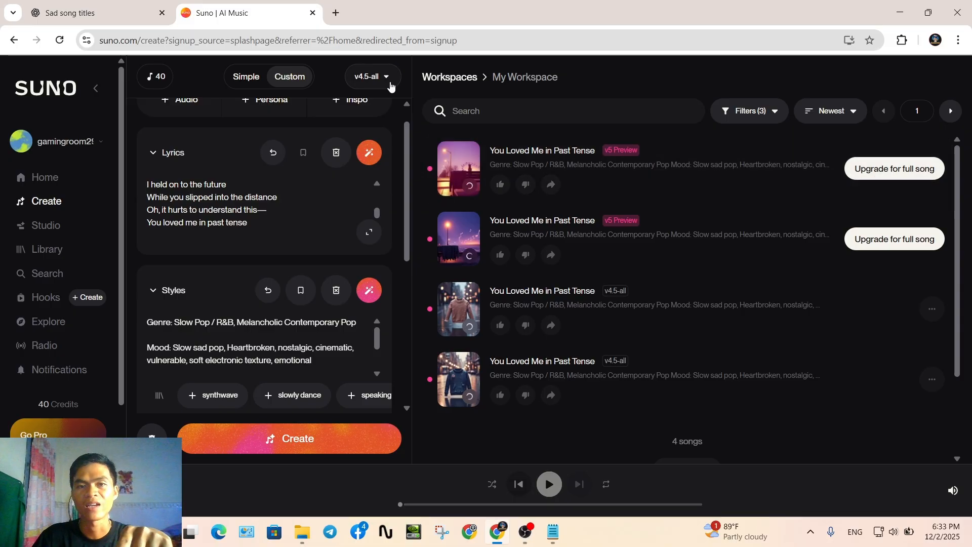
pyautogui.click(391, 85)
pyautogui.click(389, 84)
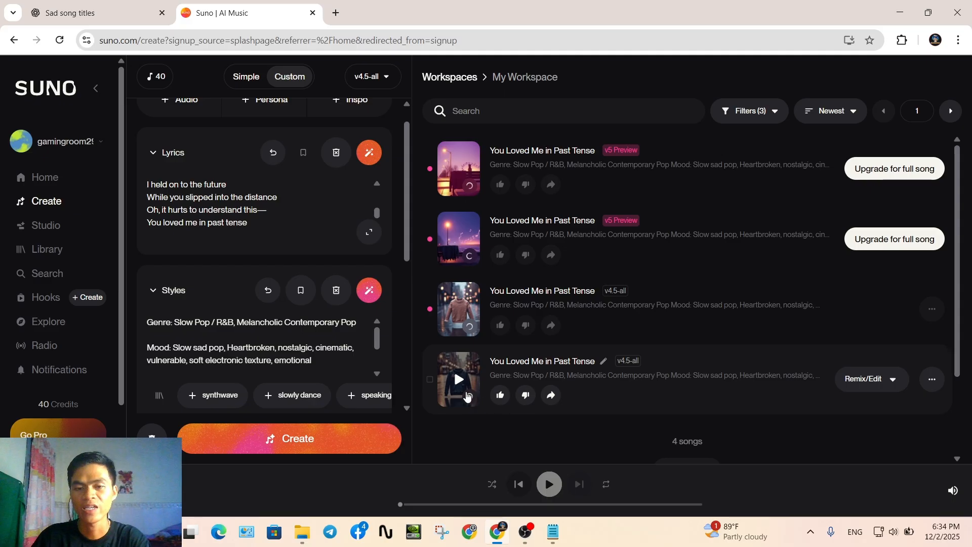
# Play the v4.5-all version with the brown sweater cover, view its lyrics, and close its details
pyautogui.click(460, 310)
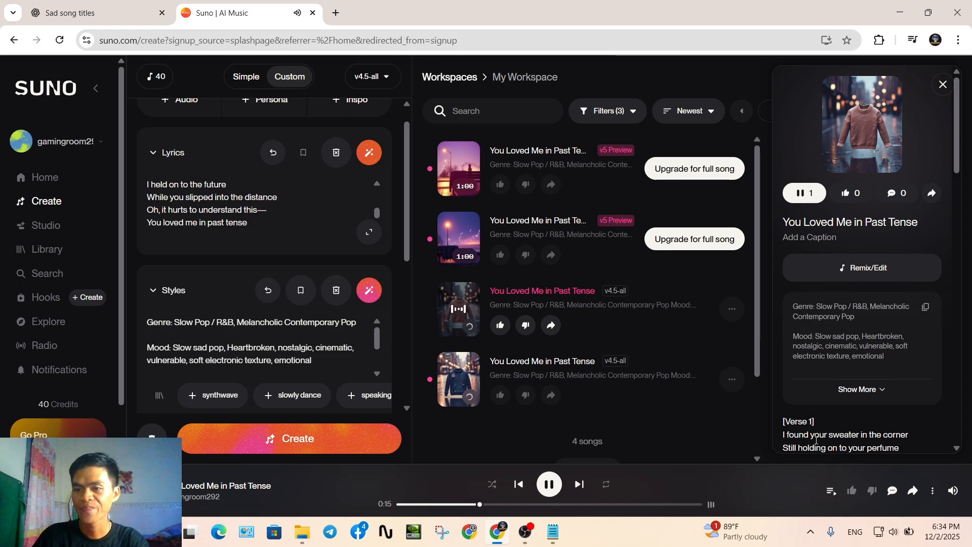
pyautogui.scroll(-3, 816, 440)
pyautogui.click(943, 85)
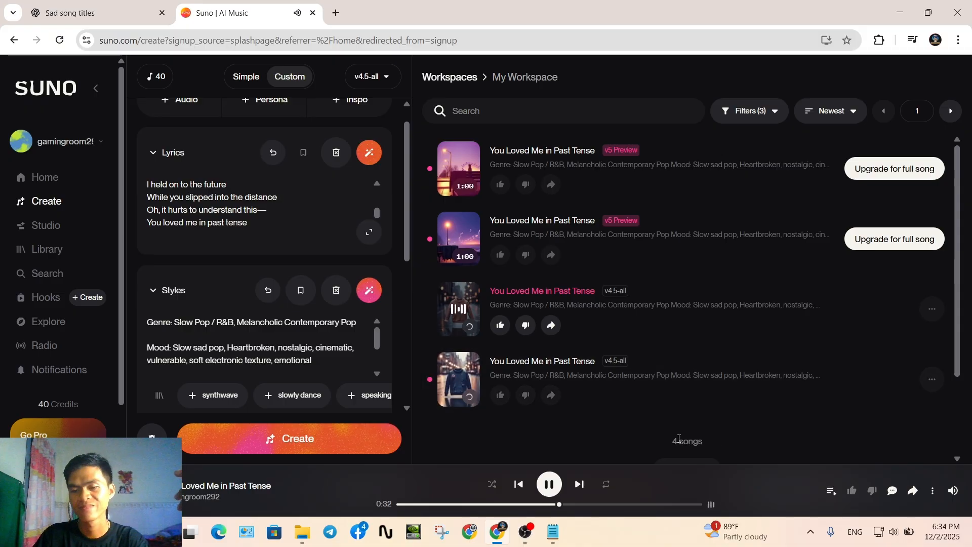
pyautogui.scroll(-2, 608, 420)
pyautogui.scroll(2, 545, 404)
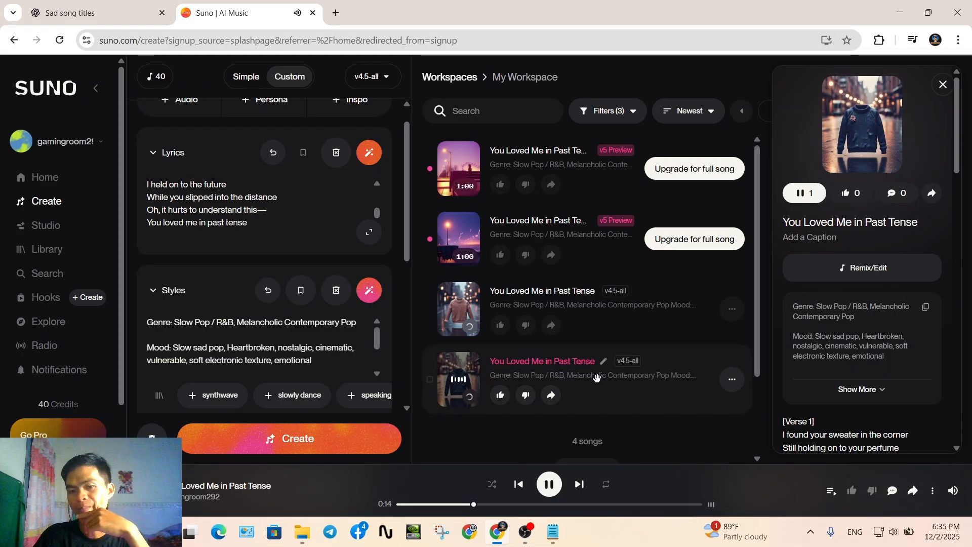
# Listen to the v4.5-all version with the dark blue sweater cover while reading its full style description and lyrics, and pause it
pyautogui.click(867, 399)
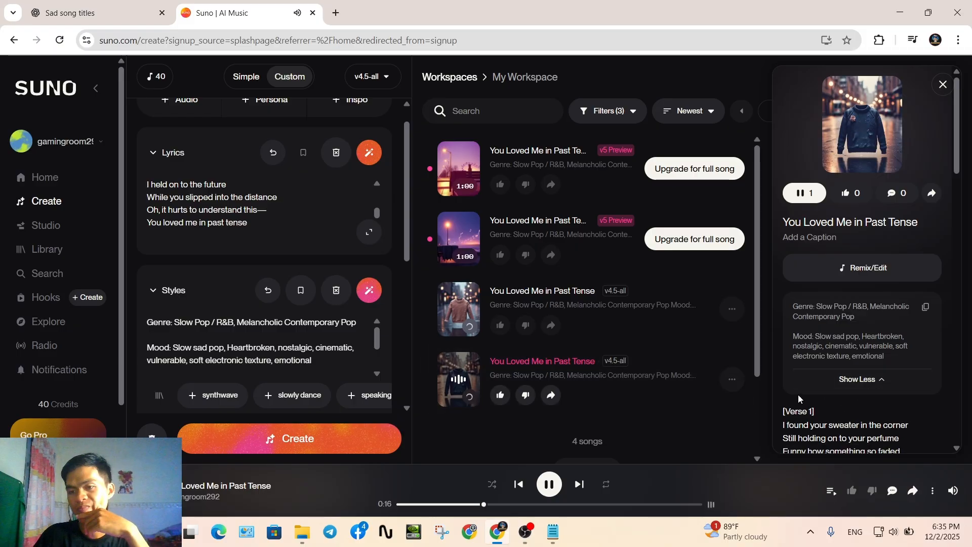
pyautogui.scroll(-4, 855, 390)
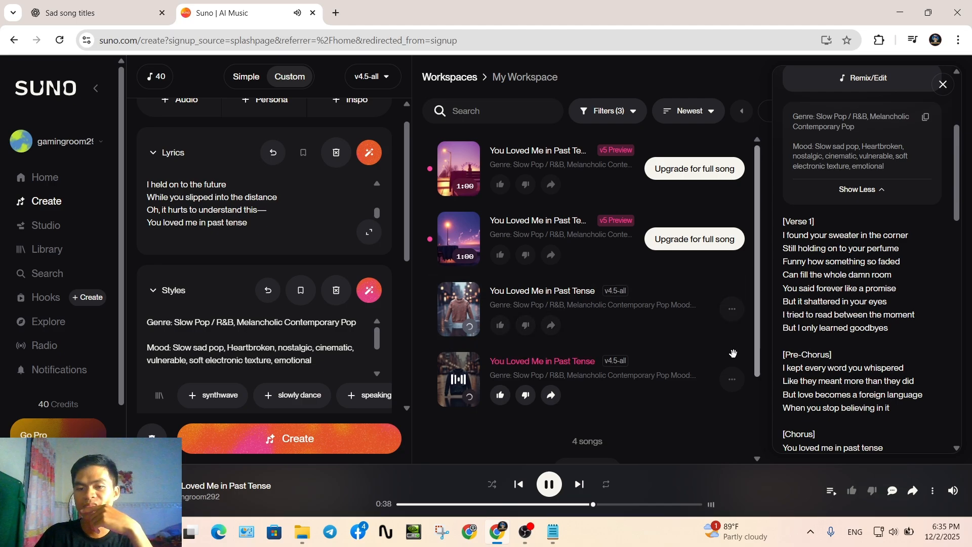
pyautogui.scroll(-10, 830, 329)
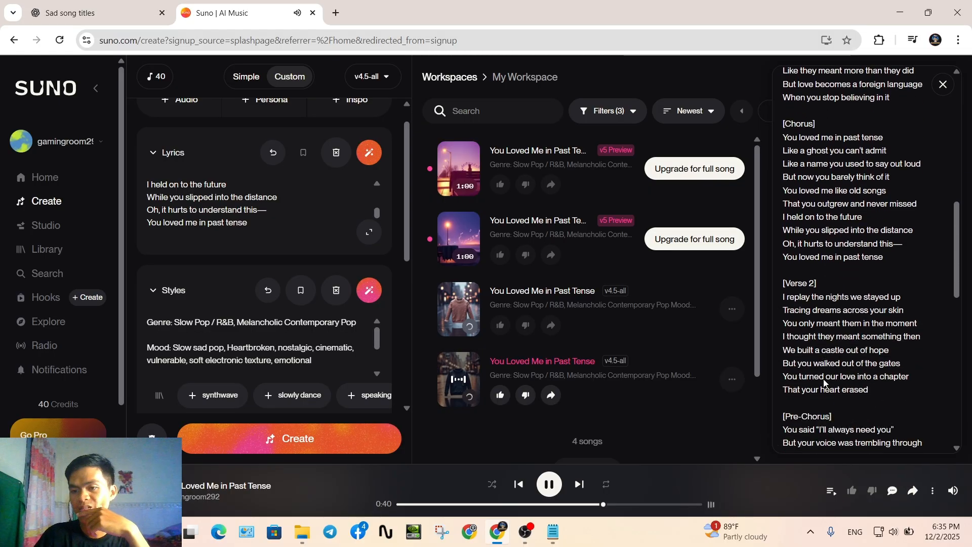
pyautogui.scroll(8, 824, 378)
pyautogui.scroll(6, 824, 378)
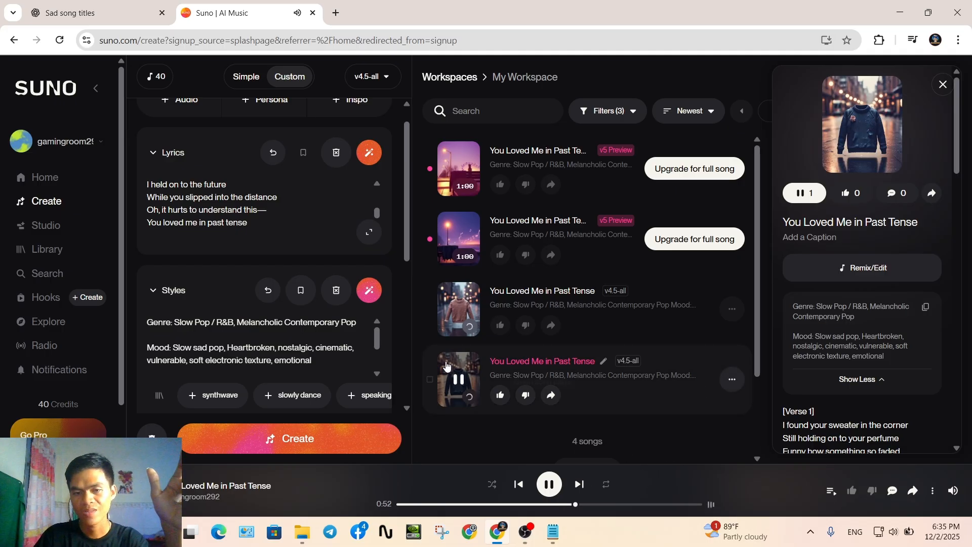
pyautogui.click(546, 485)
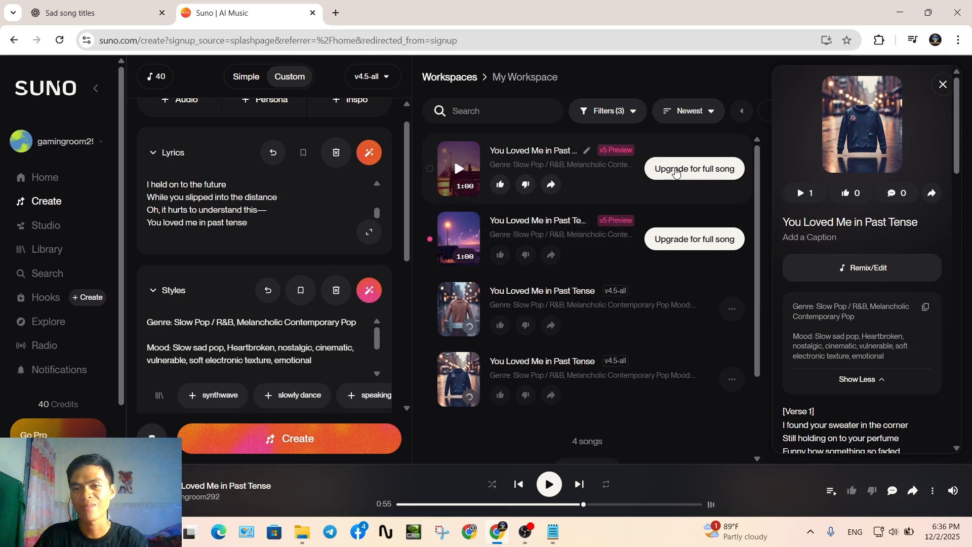
# Play and pause the first v5 Preview version, and look at Simple mode before returning to Custom mode
pyautogui.click(458, 169)
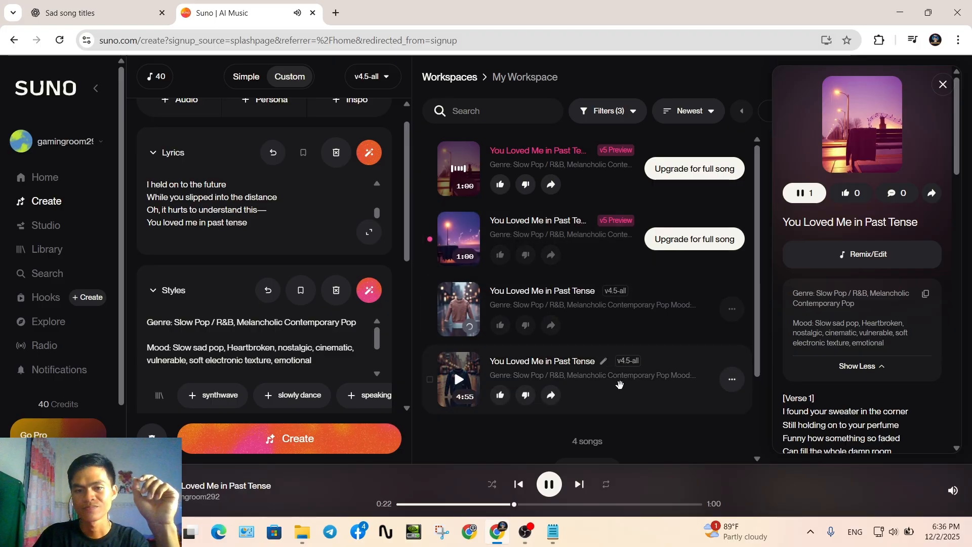
pyautogui.click(549, 480)
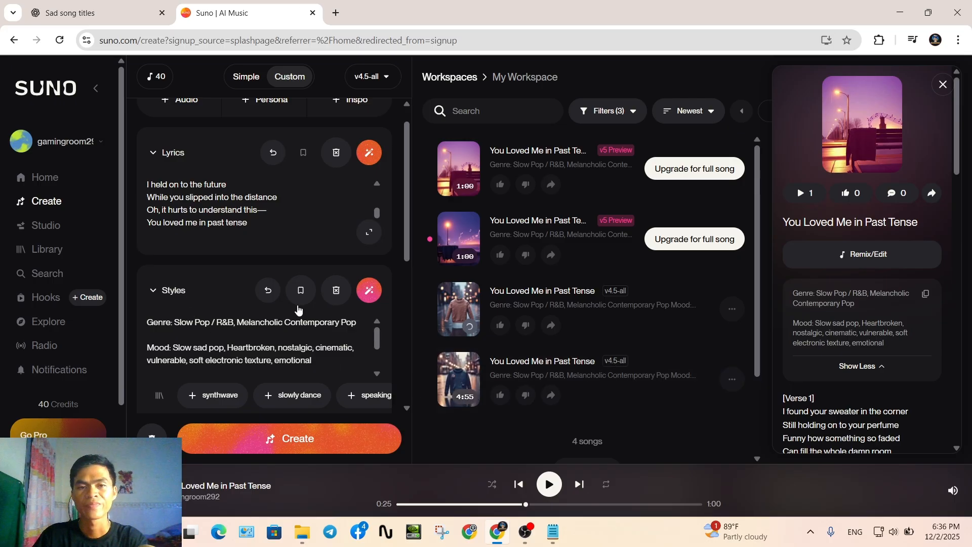
pyautogui.click(248, 77)
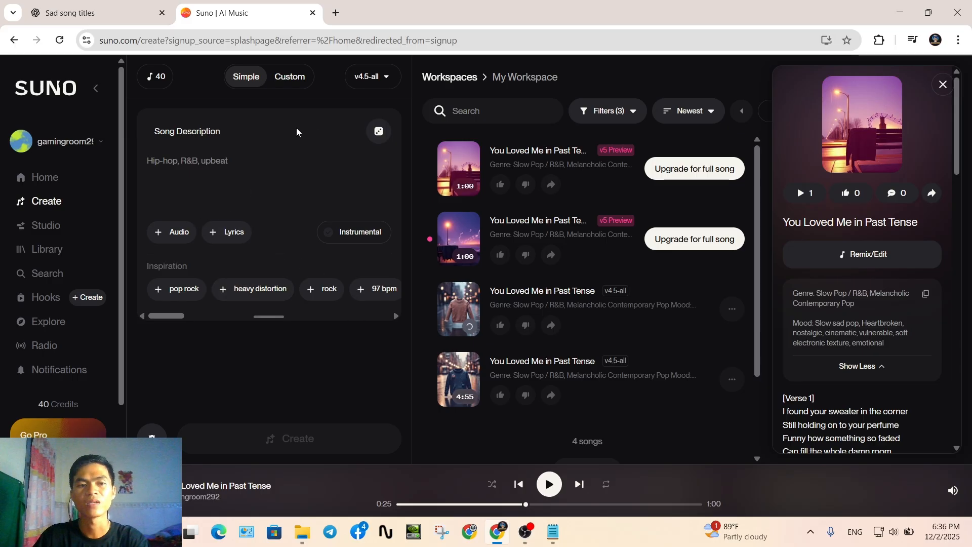
pyautogui.click(289, 77)
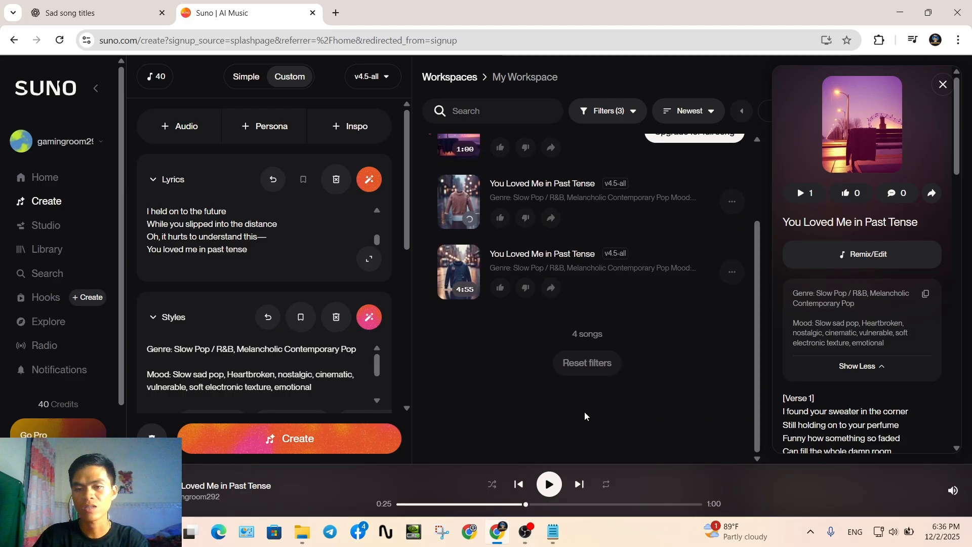
# Start the 4:55 v4.5-all version from the beginning and pause it
pyautogui.click(460, 387)
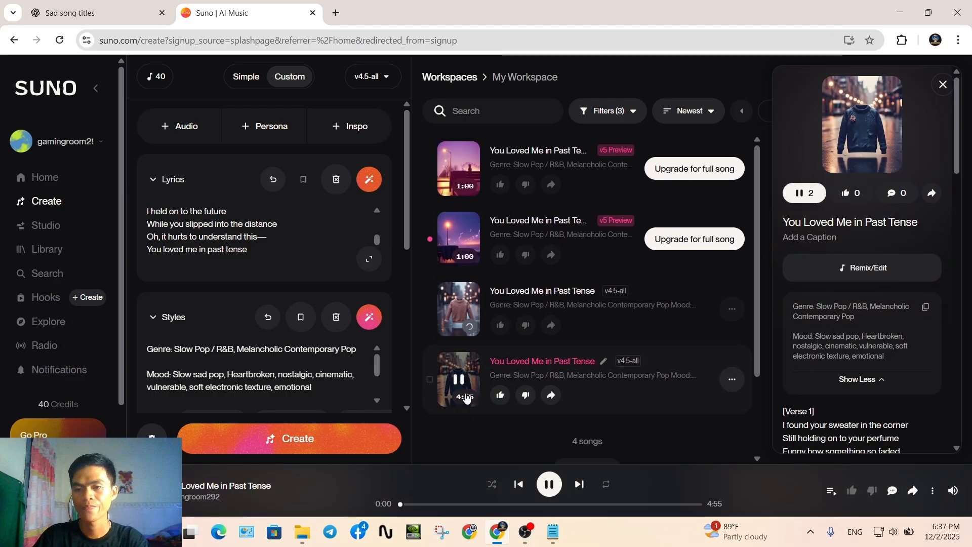
pyautogui.click(460, 381)
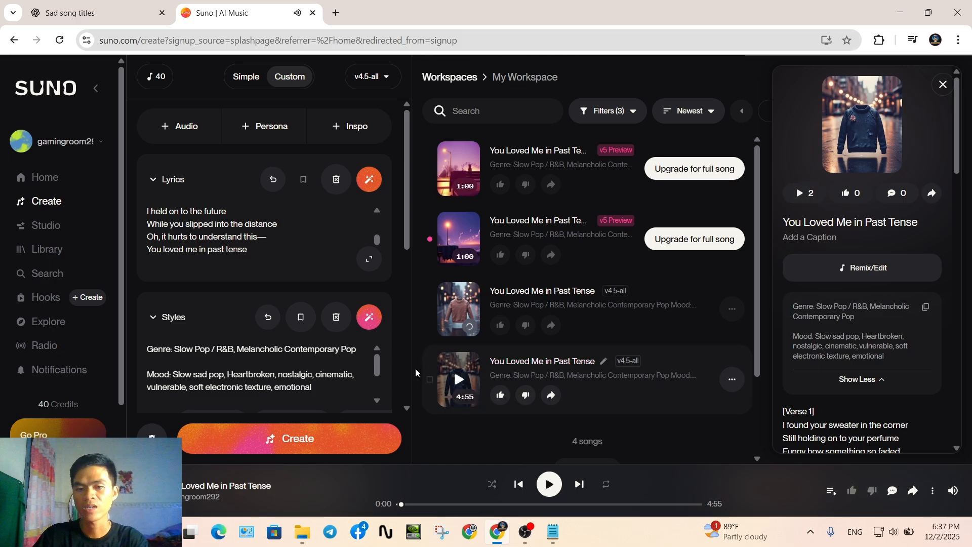
# Download the 4:55 v4.5-all version as MP3 audio, proceeding without upgrading for commercial rights
pyautogui.click(733, 381)
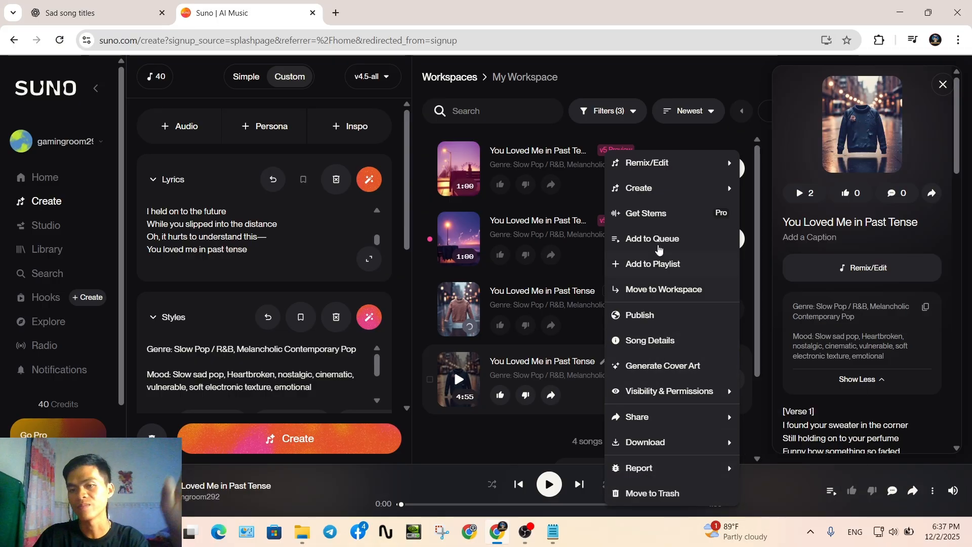
pyautogui.moveTo(644, 462)
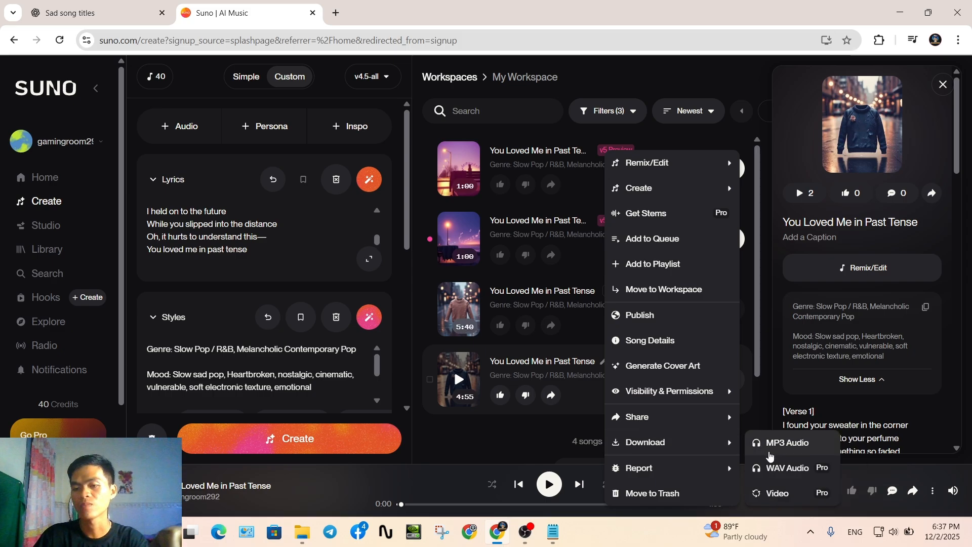
pyautogui.click(782, 443)
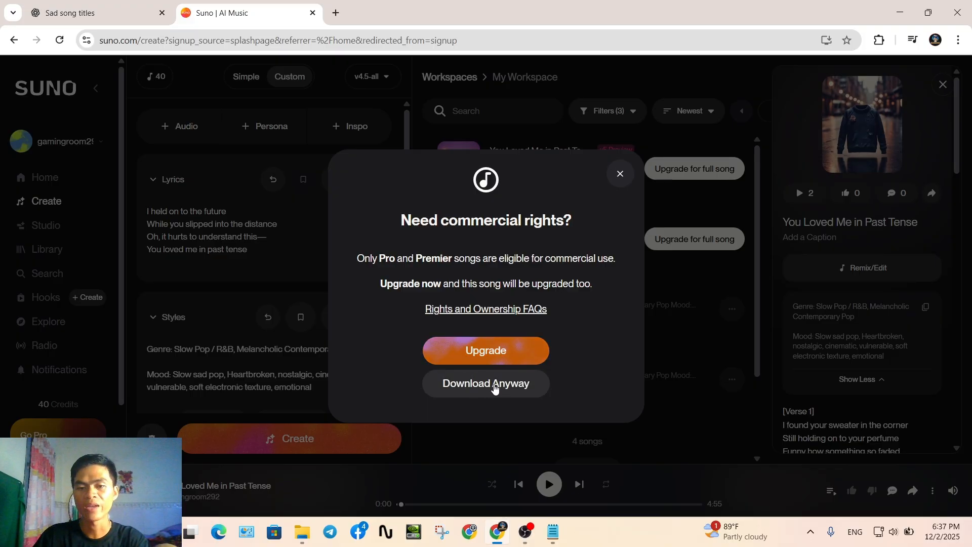
pyautogui.click(519, 390)
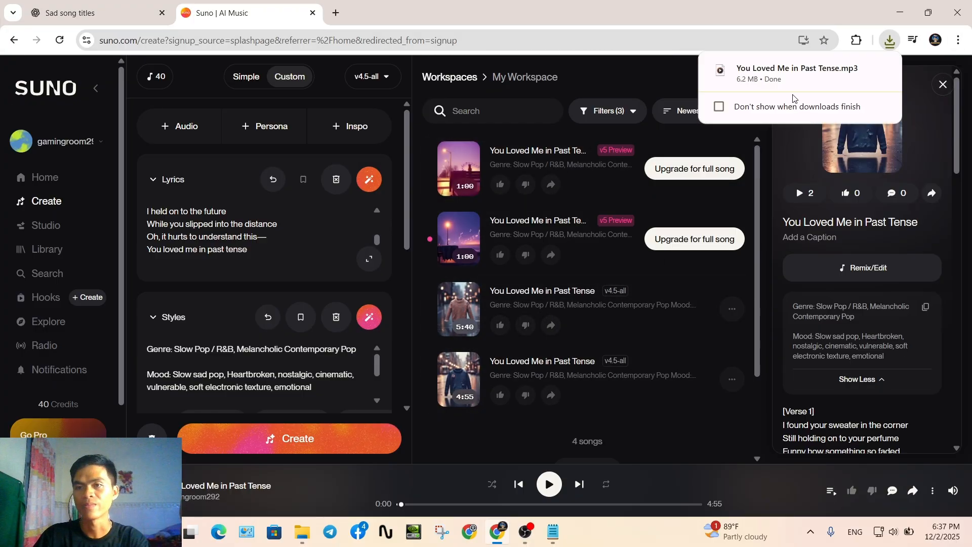
# Open the downloaded You Loved Me in Past Tense.mp3 in Media Player, sample its middle and later parts, and close the player
pyautogui.click(889, 41)
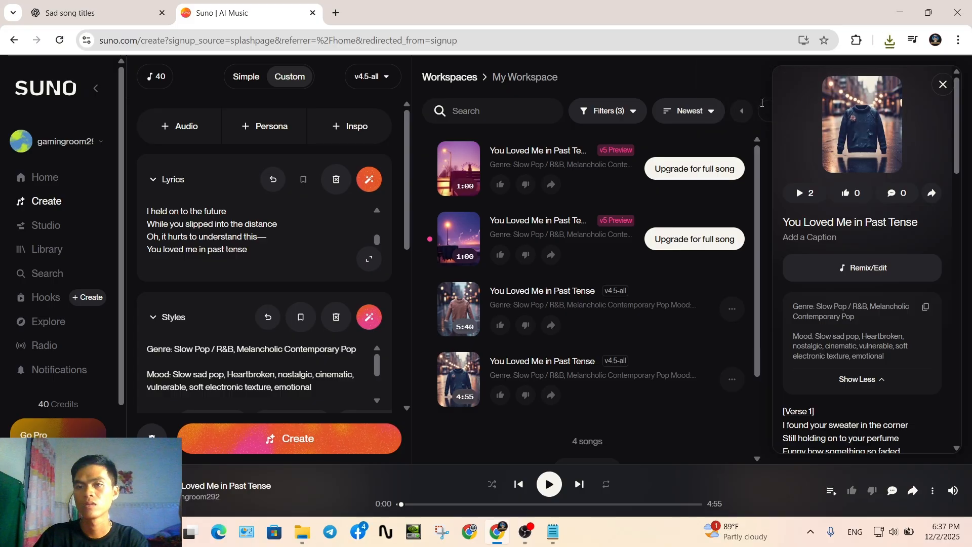
pyautogui.click(889, 40)
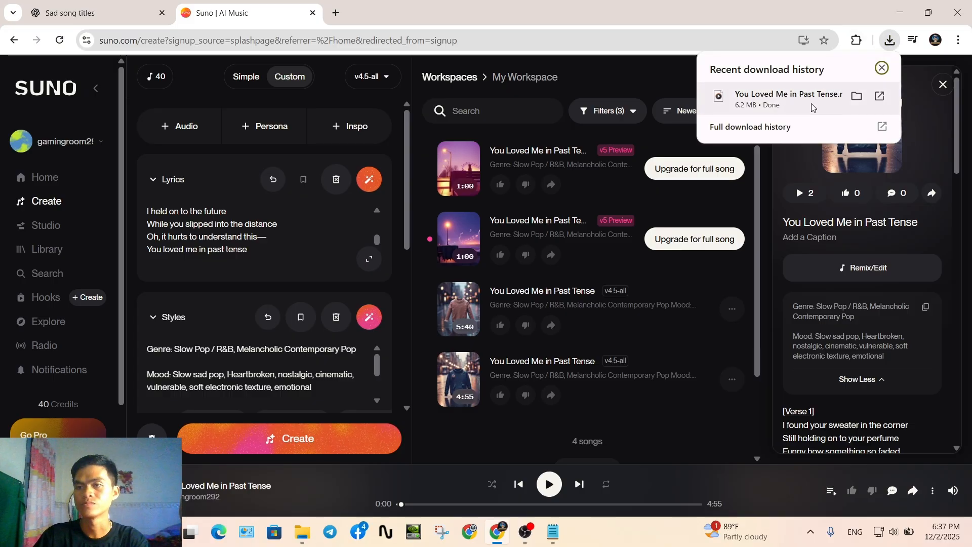
pyautogui.click(756, 99)
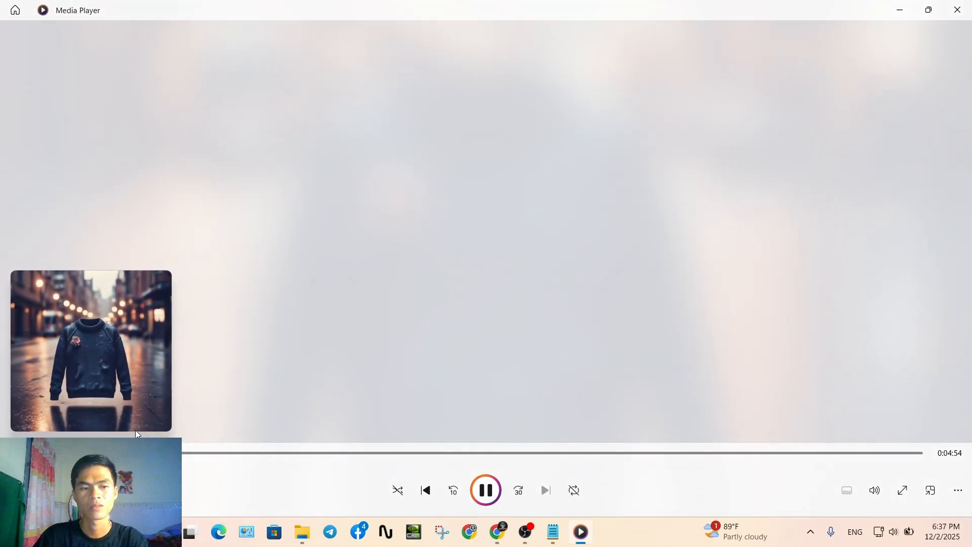
pyautogui.click(479, 453)
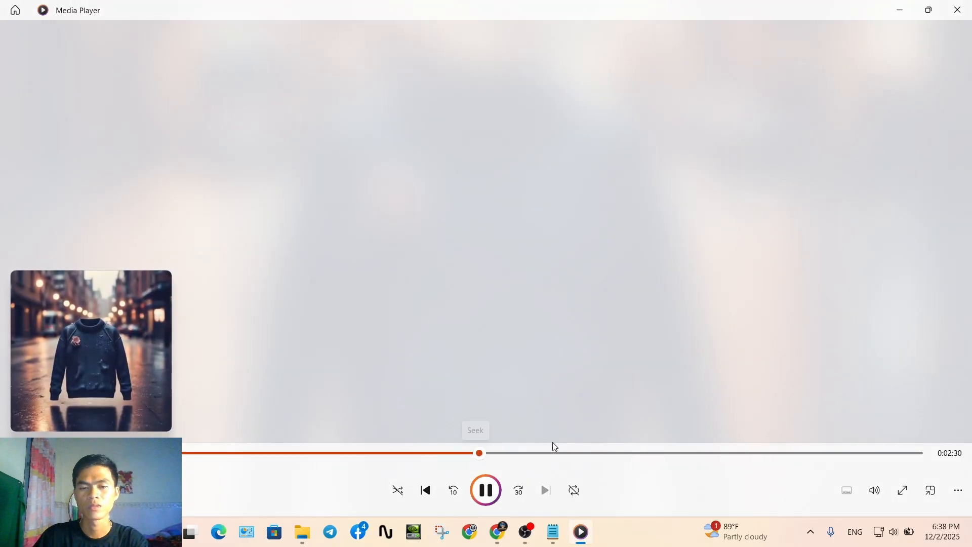
pyautogui.click(642, 453)
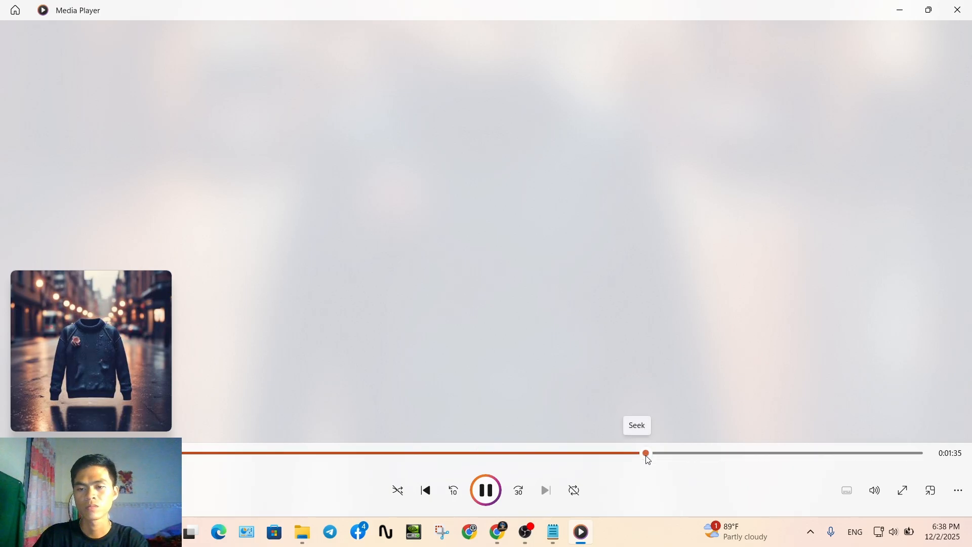
pyautogui.click(500, 493)
pyautogui.click(959, 6)
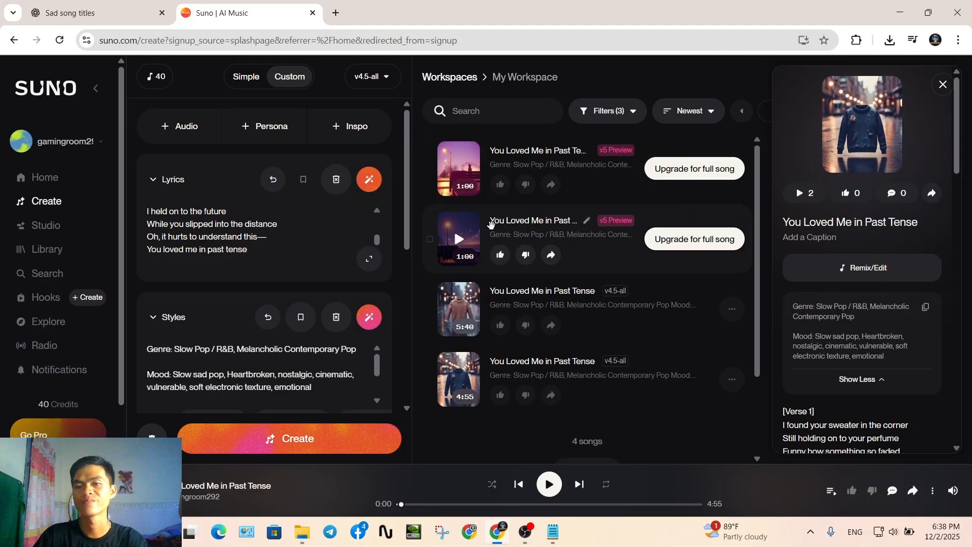